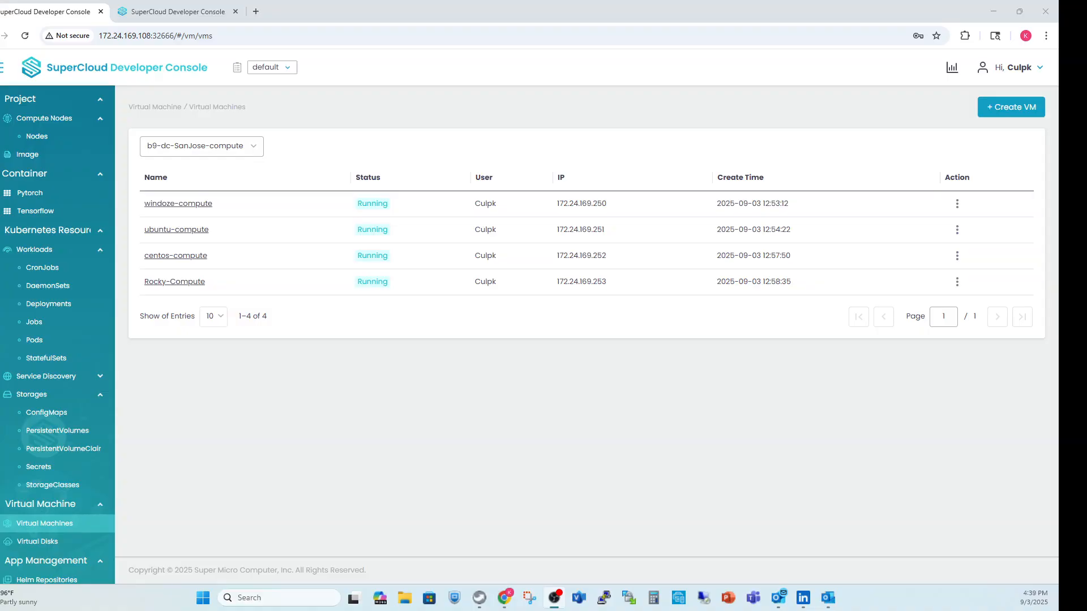
# Open the details of the windoze-compute virtual machine and examine its network interface.
pyautogui.click(178, 203)
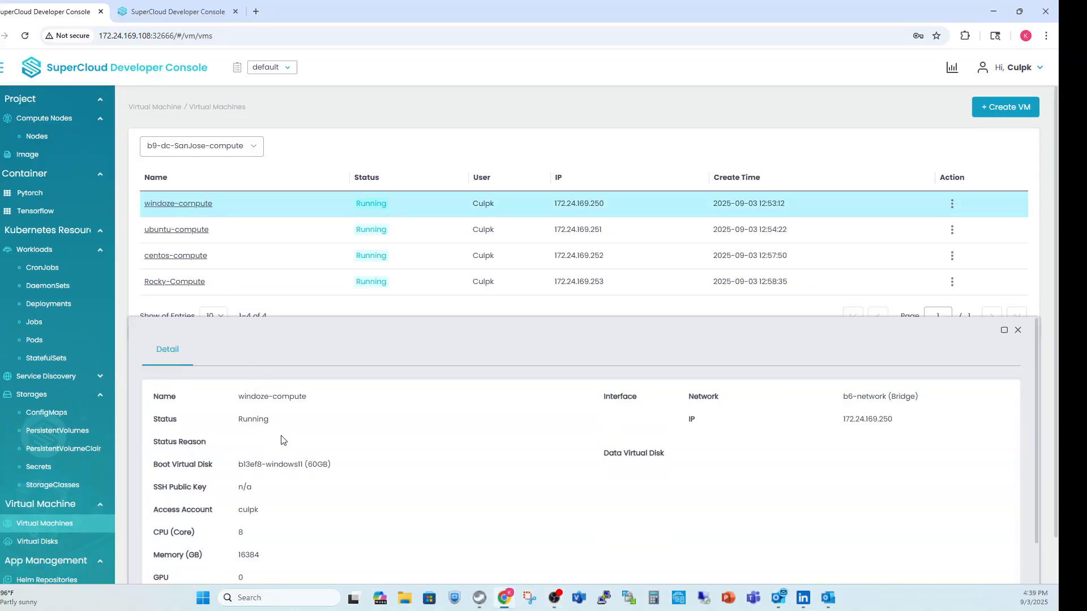
pyautogui.scroll(-1, 279, 438)
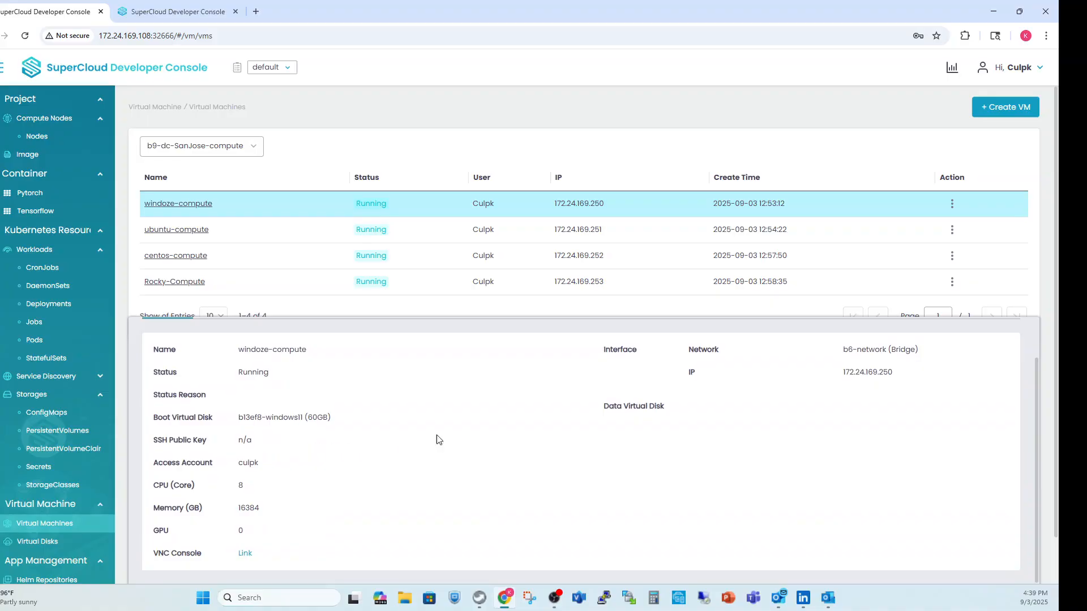
pyautogui.moveTo(918, 348); pyautogui.dragTo(840, 354)
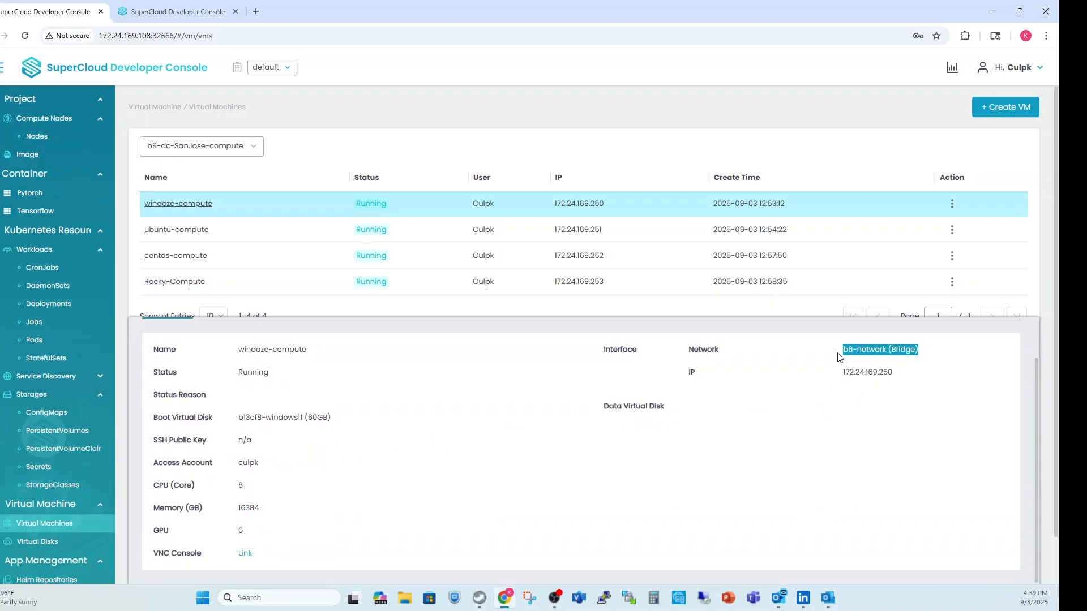
pyautogui.click(788, 405)
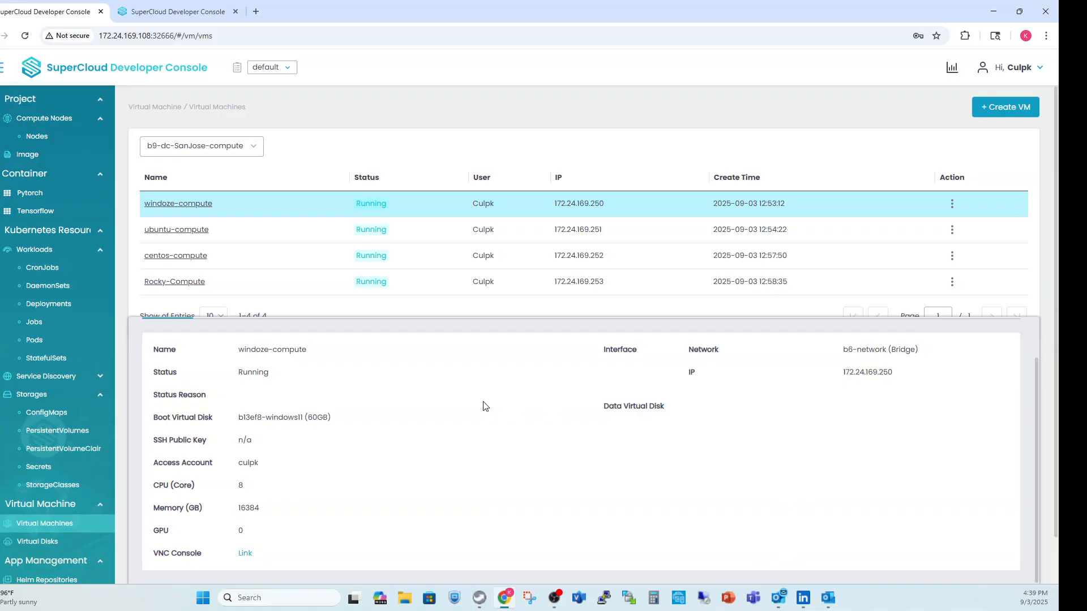
# Examine the status, boot virtual disk and access account of windoze-compute.
pyautogui.moveTo(270, 374); pyautogui.dragTo(233, 375)
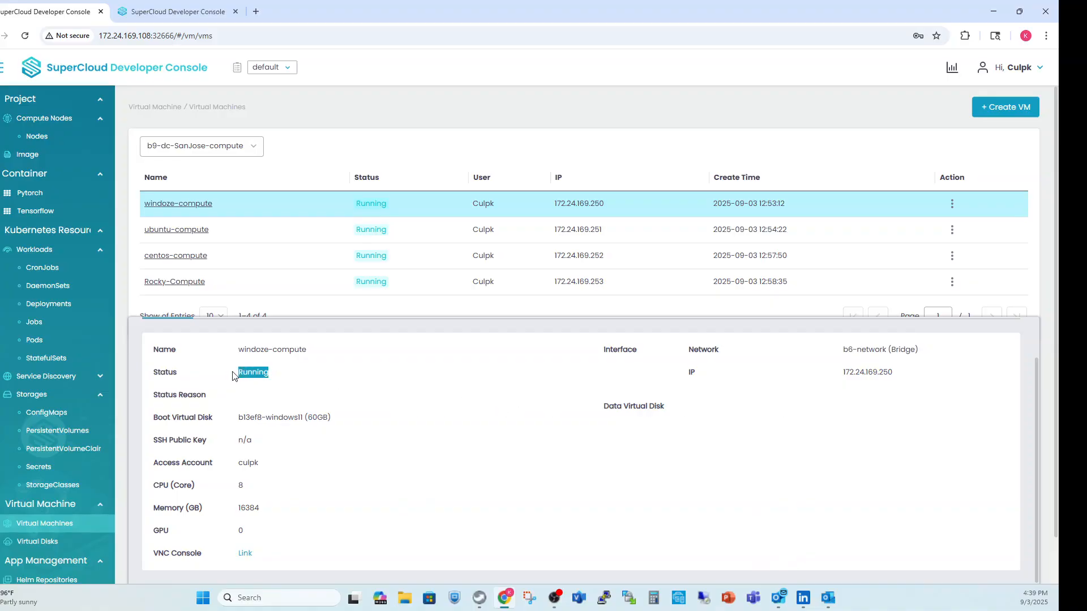
pyautogui.click(302, 444)
pyautogui.moveTo(334, 426); pyautogui.dragTo(234, 421)
pyautogui.click(300, 450)
pyautogui.moveTo(257, 442); pyautogui.dragTo(237, 463)
pyautogui.click(281, 451)
pyautogui.click(301, 468)
# Examine the CPU, memory and GPU allocation of windoze-compute.
pyautogui.moveTo(253, 487); pyautogui.dragTo(235, 500)
pyautogui.click(283, 490)
pyautogui.doubleClick(240, 486)
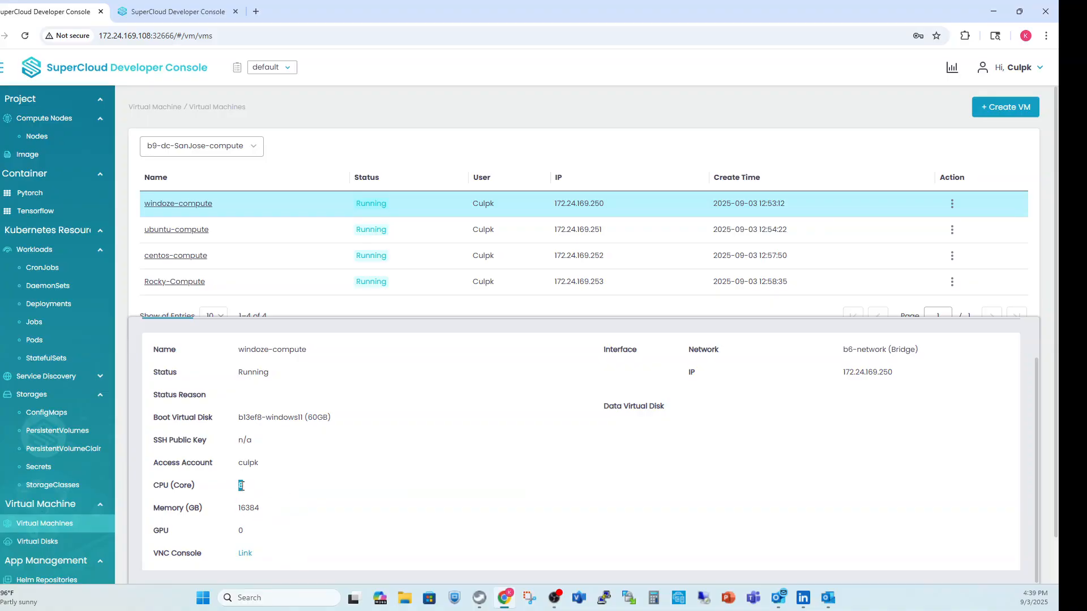
pyautogui.click(285, 494)
pyautogui.moveTo(272, 509); pyautogui.dragTo(236, 513)
pyautogui.click(263, 518)
pyautogui.doubleClick(241, 530)
pyautogui.click(295, 532)
pyautogui.doubleClick(239, 486)
pyautogui.click(294, 490)
# Open the VNC console of windoze-compute and enlarge its window to show the entire remote screen.
pyautogui.click(245, 553)
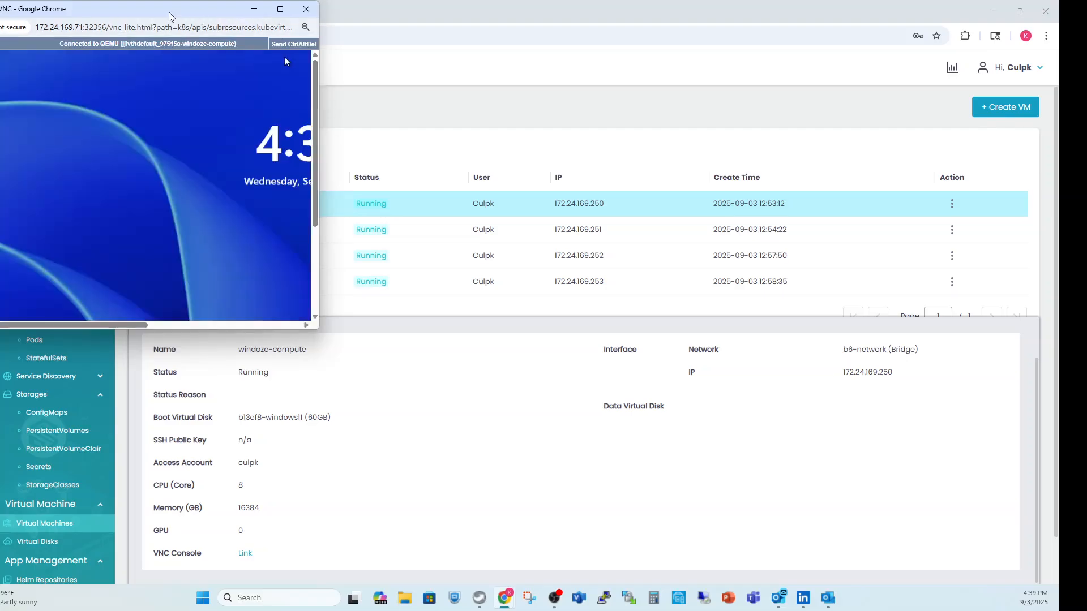
pyautogui.moveTo(245, 13); pyautogui.dragTo(465, 70)
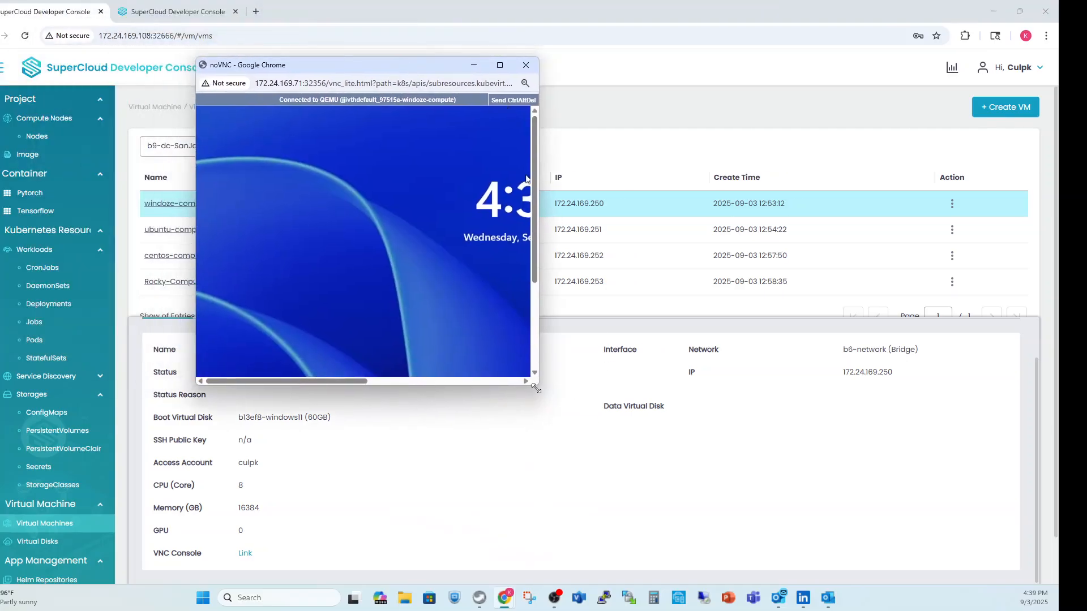
pyautogui.moveTo(536, 386); pyautogui.dragTo(938, 597)
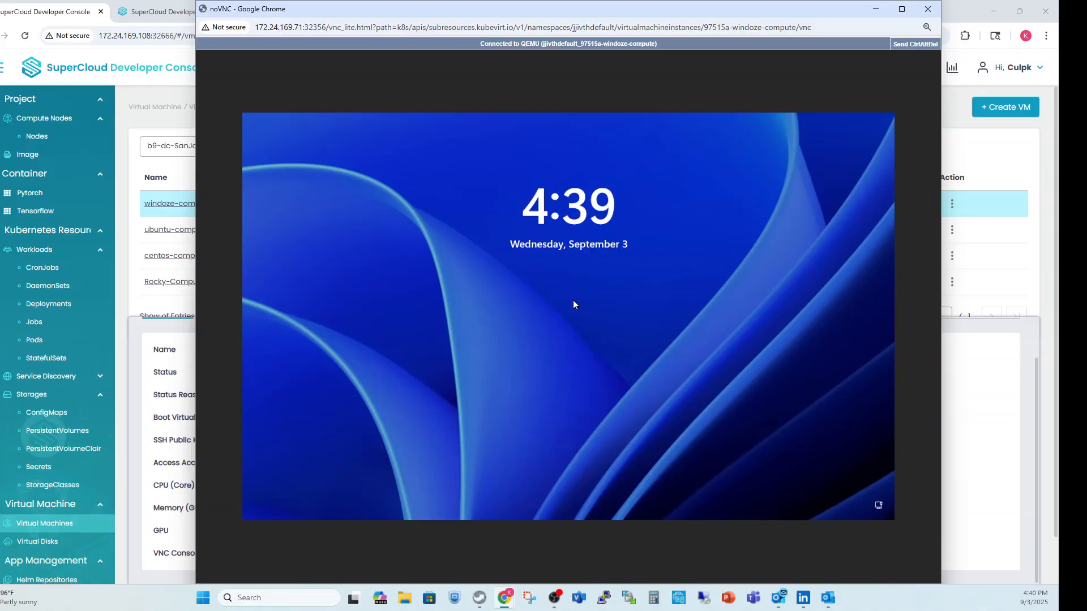
# Unlock the Windows virtual machine's sign-in screen, sign in with the account password, and minimize the console window.
pyautogui.click(918, 46)
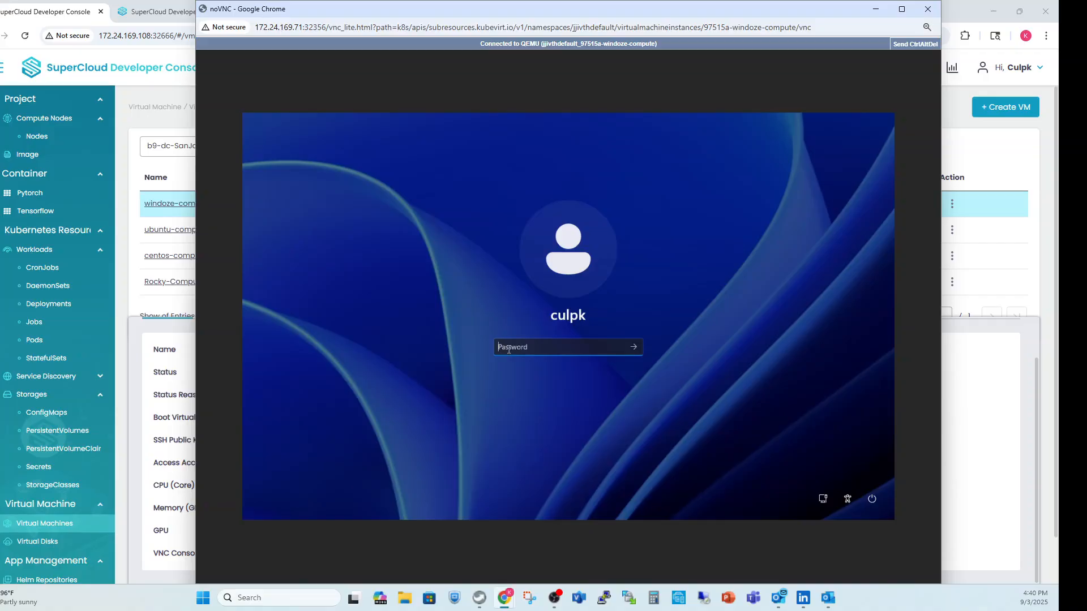
pyautogui.write('*************')
pyautogui.press('Return')
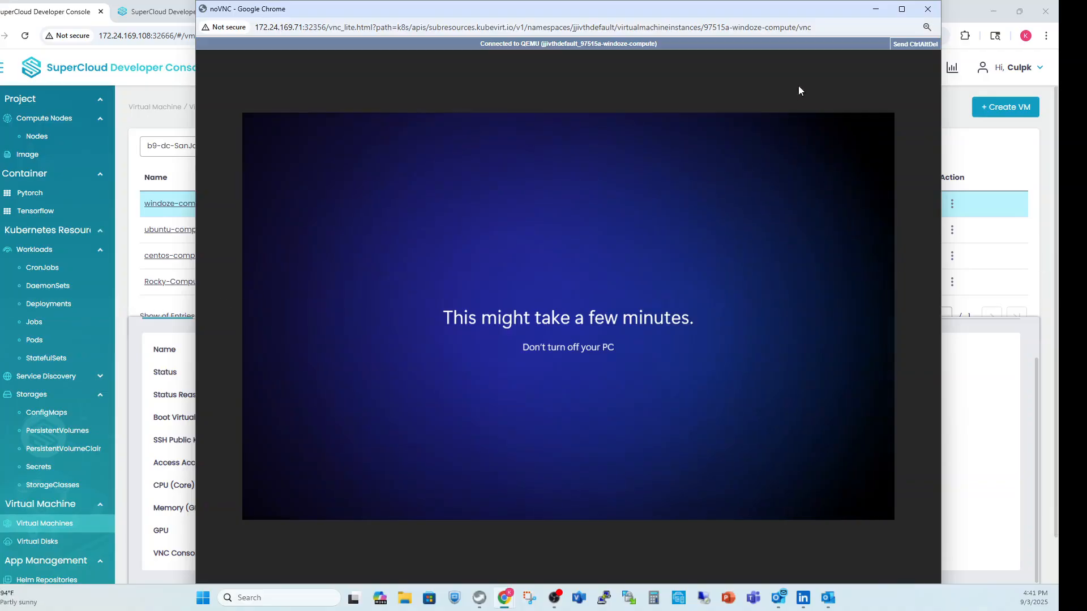
pyautogui.click(876, 8)
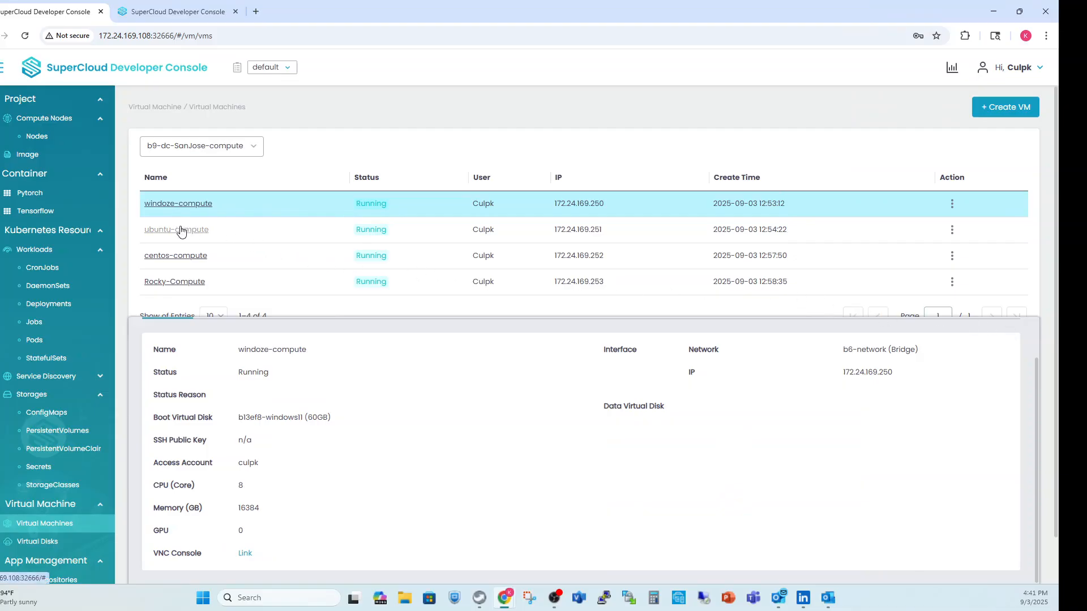
# Open the VNC console of ubuntu-compute and log in with the account's username and password.
pyautogui.click(181, 230)
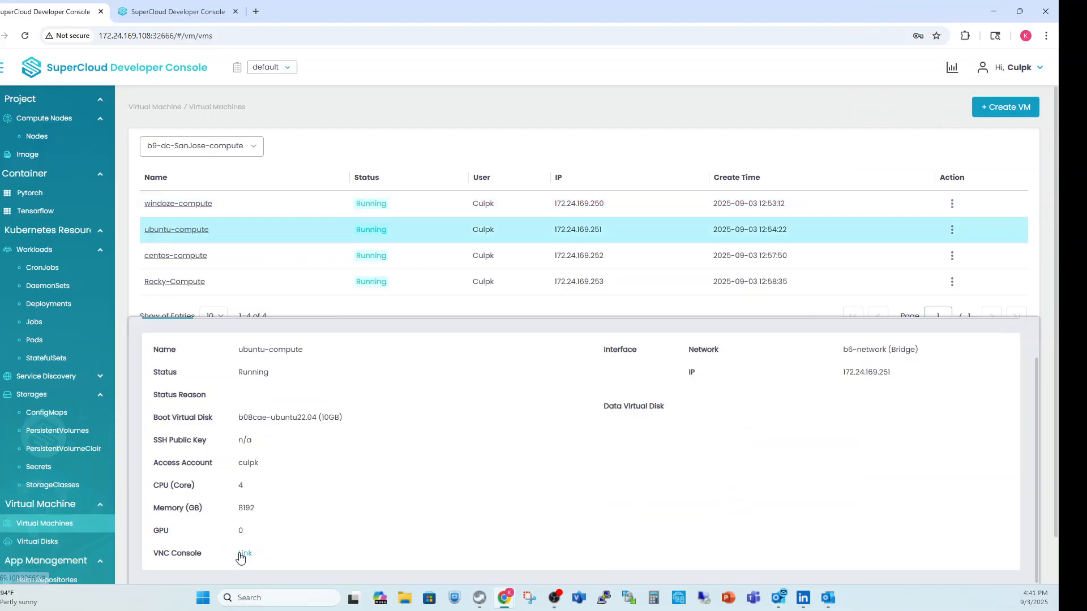
pyautogui.click(244, 554)
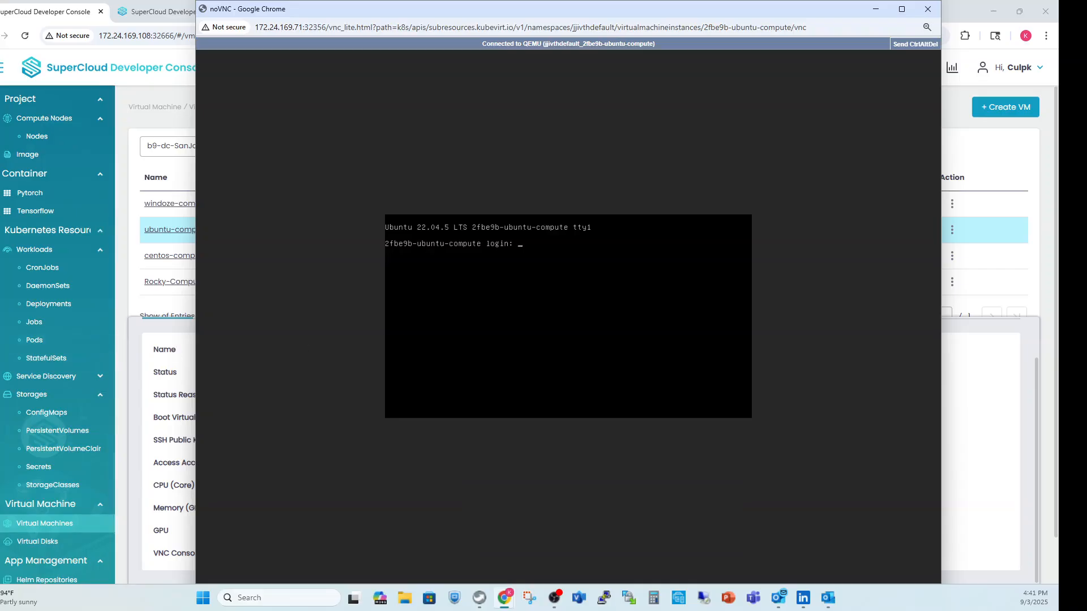
pyautogui.write('culpk')
pyautogui.press('Return')
pyautogui.press('Return')
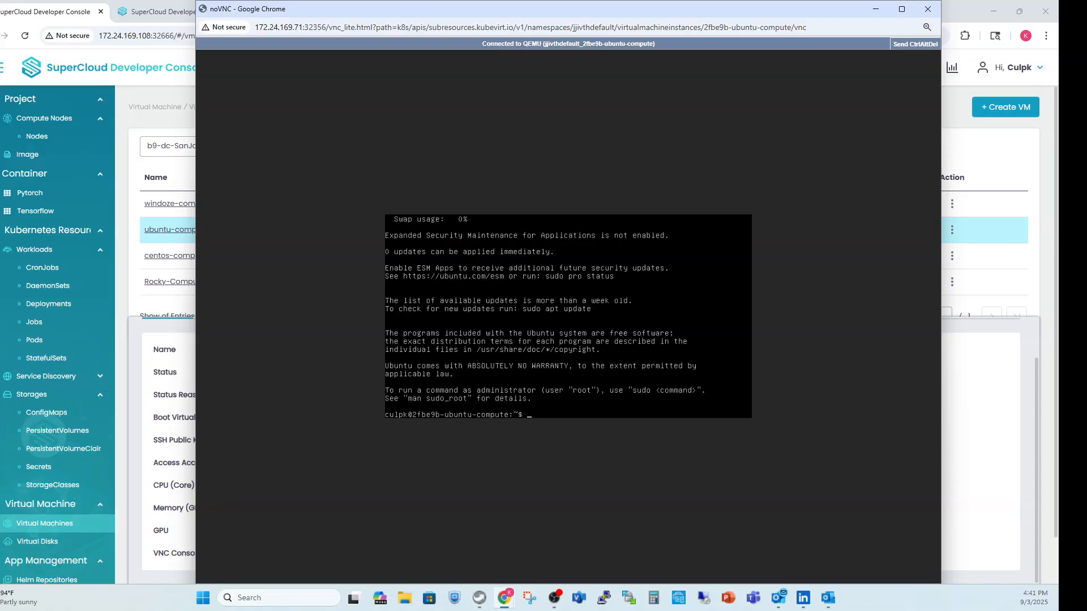
# Switch to root with sudo su and list the network interfaces with ip addr show.
pyautogui.write('udo su')
pyautogui.press('Return')
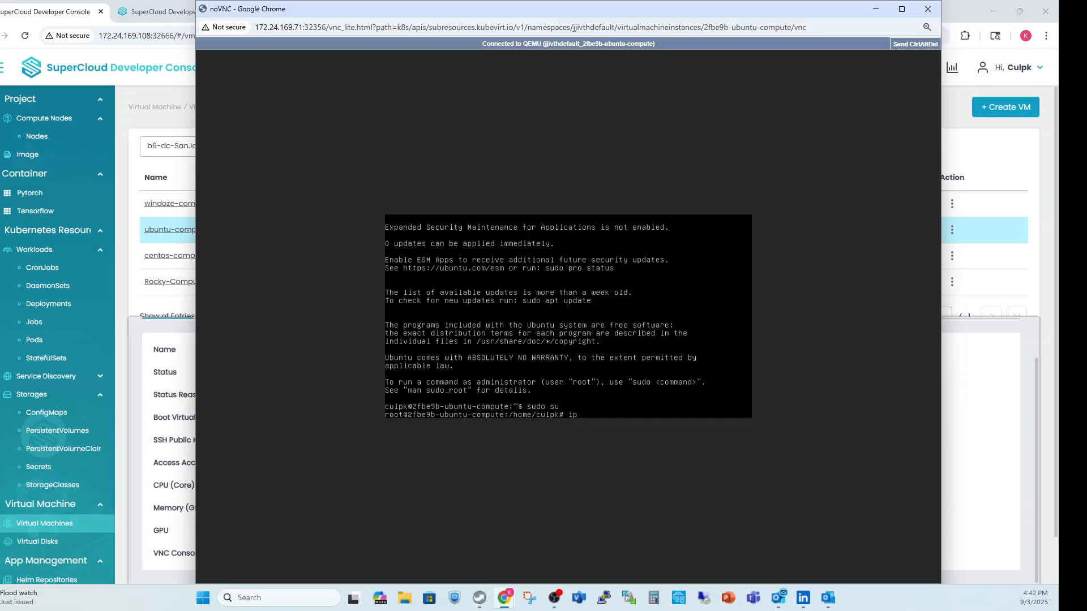
pyautogui.write('show')
pyautogui.press('Return')
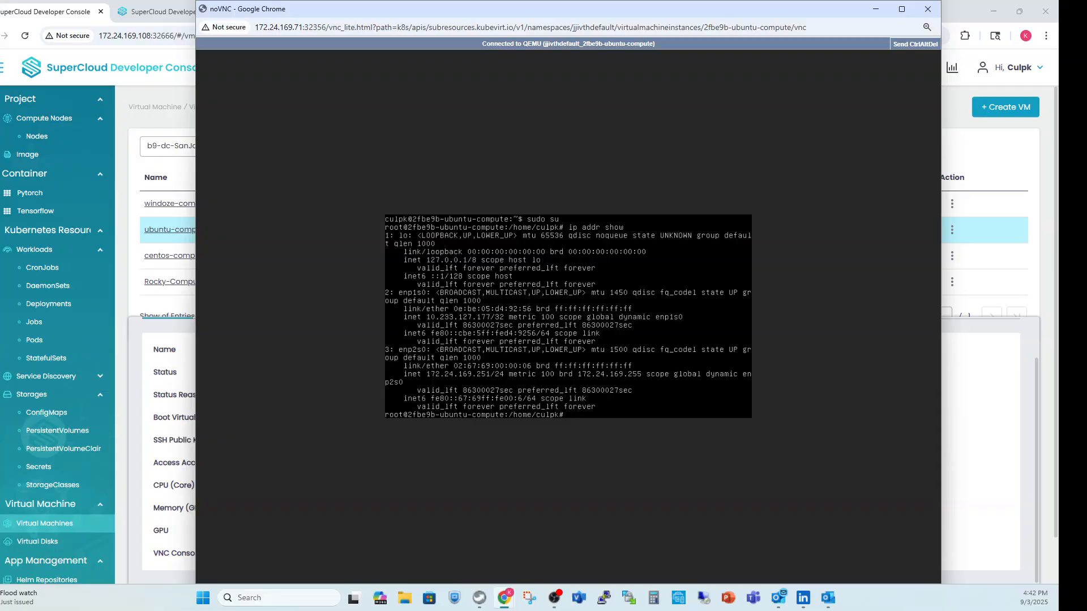
# Test internet connectivity by pinging 8.8.8.8, and stop the ping after a few replies.
pyautogui.write('ping 8.8.8.8')
pyautogui.press('Return')
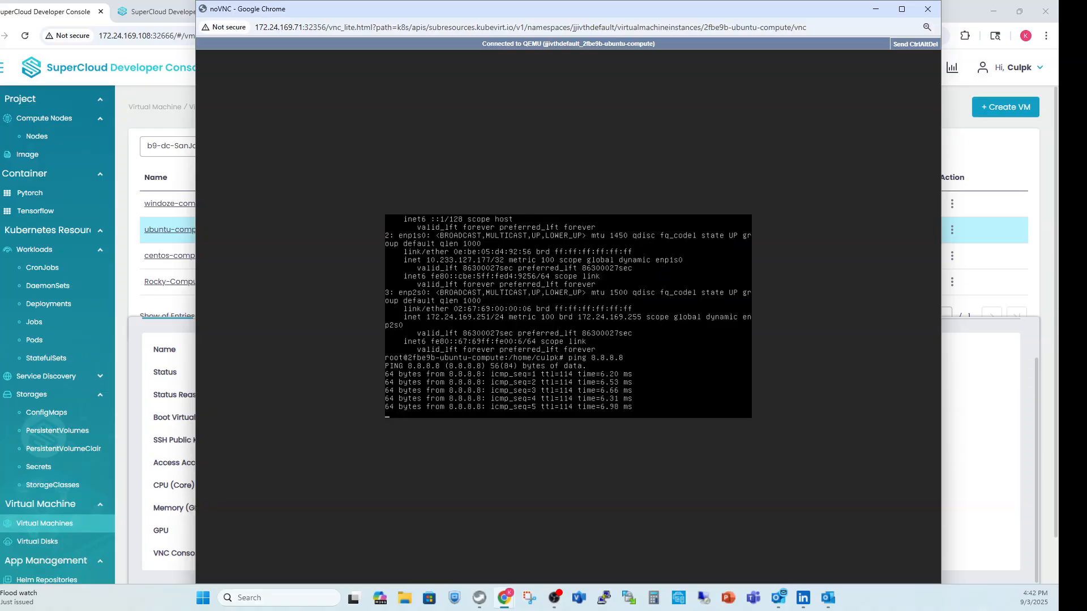
pyautogui.hotkey('ctrl', 'c')
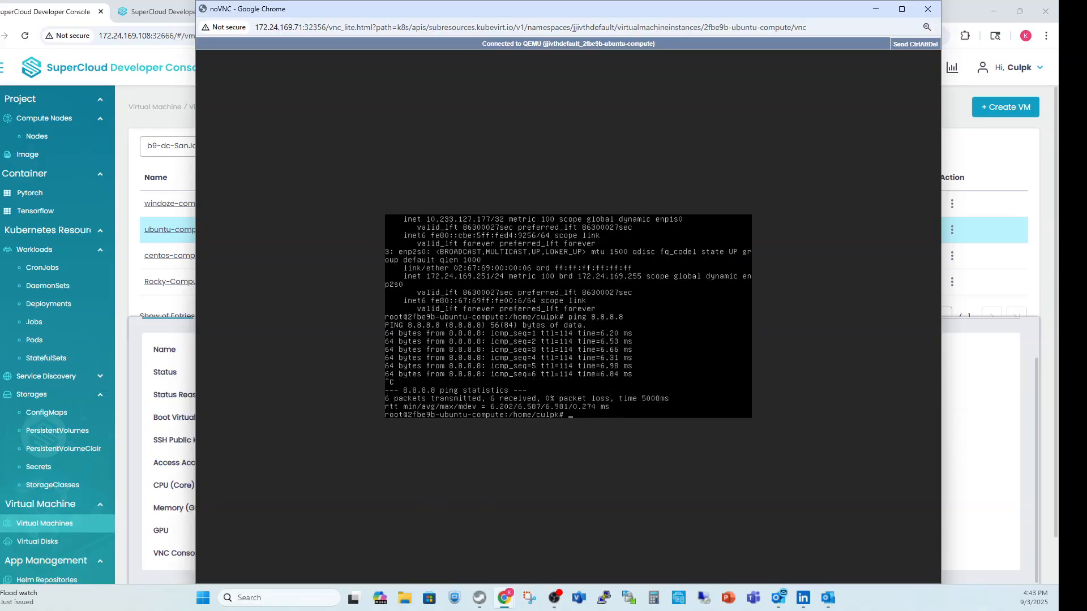
# Run a DNS query with dig 8.8.8.8.
pyautogui.write('dig 88.8.8')
pyautogui.press('BackSpace')
pyautogui.press('BackSpace')
pyautogui.press('BackSpace')
pyautogui.press('BackSpace')
pyautogui.press('BackSpace')
pyautogui.write('.8.8')
pyautogui.press('Return')
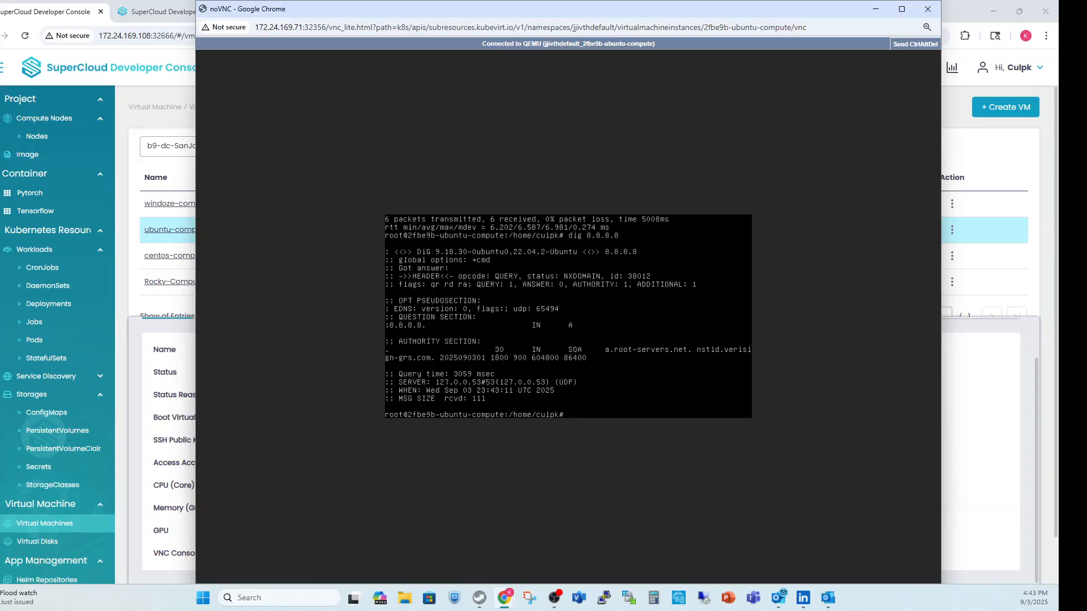
# Refresh the Ubuntu package lists with apt-get update.
pyautogui.write('apt-get update')
pyautogui.press('Return')
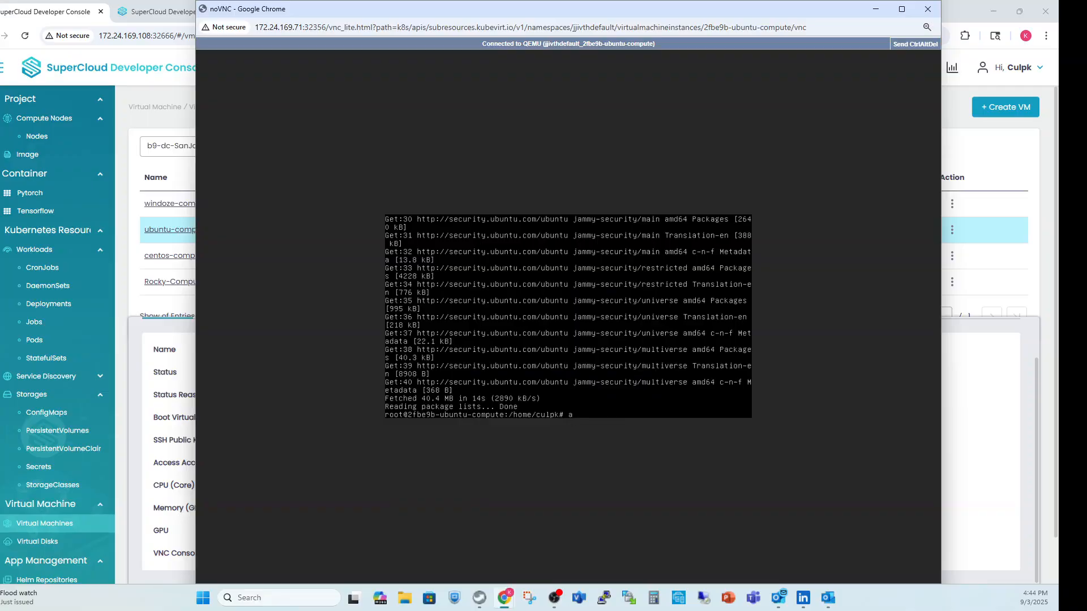
# Try to get the NFS client package with apt-get nfs-common.
pyautogui.write('pt-get nfs-common')
pyautogui.press('Return')
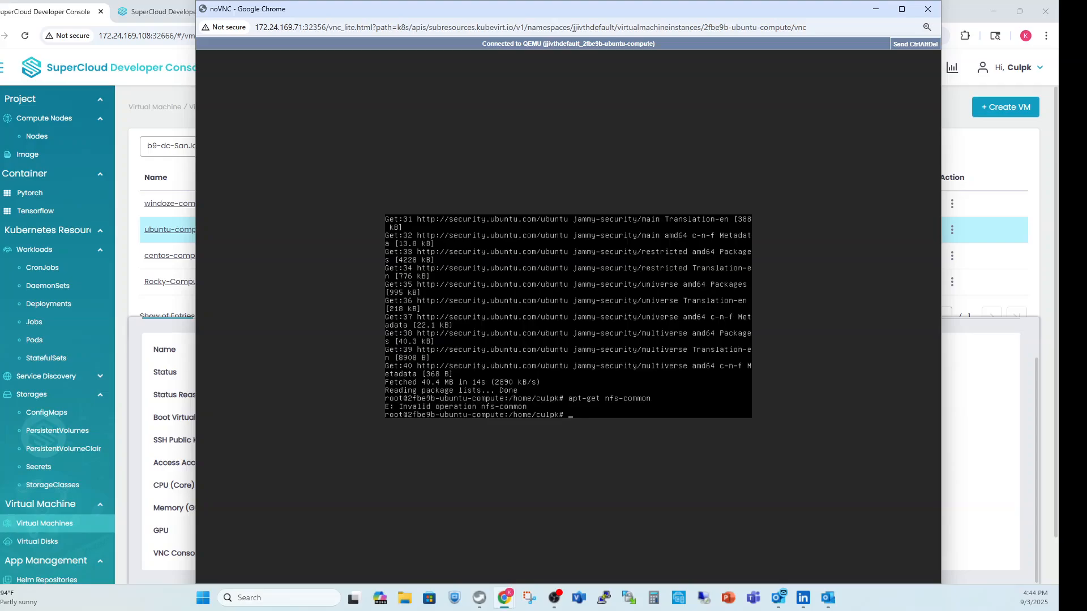
# Try to get the DNS utilities with apt-get bind-utils.
pyautogui.write('apt-get bind-utils')
pyautogui.press('Return')
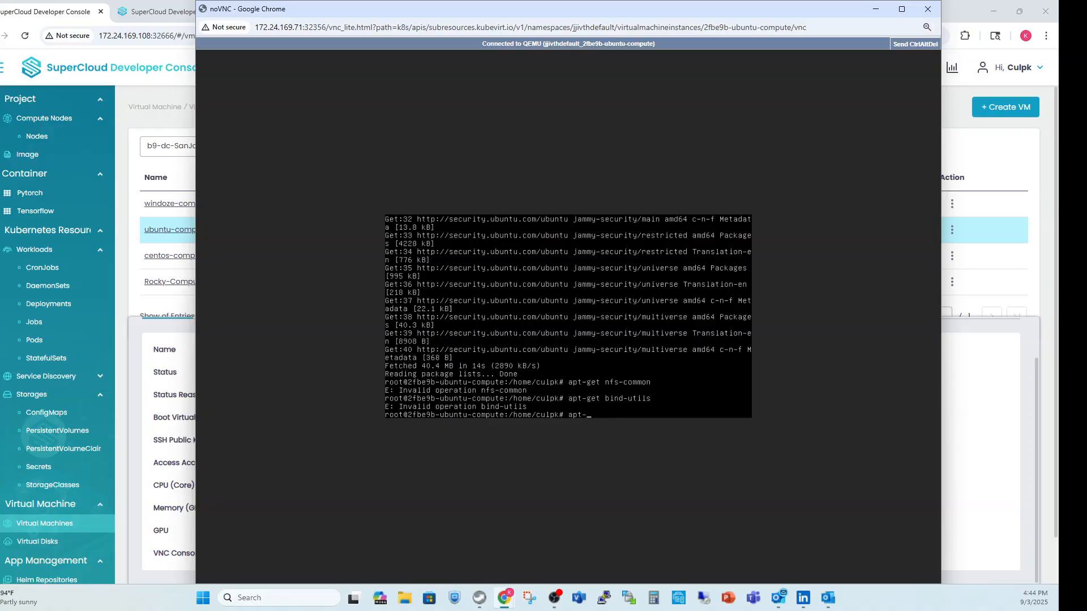
# Install the NFS client package with apt-get install nfs-common and approve the installation.
pyautogui.write('get install nfs-common')
pyautogui.press('Return')
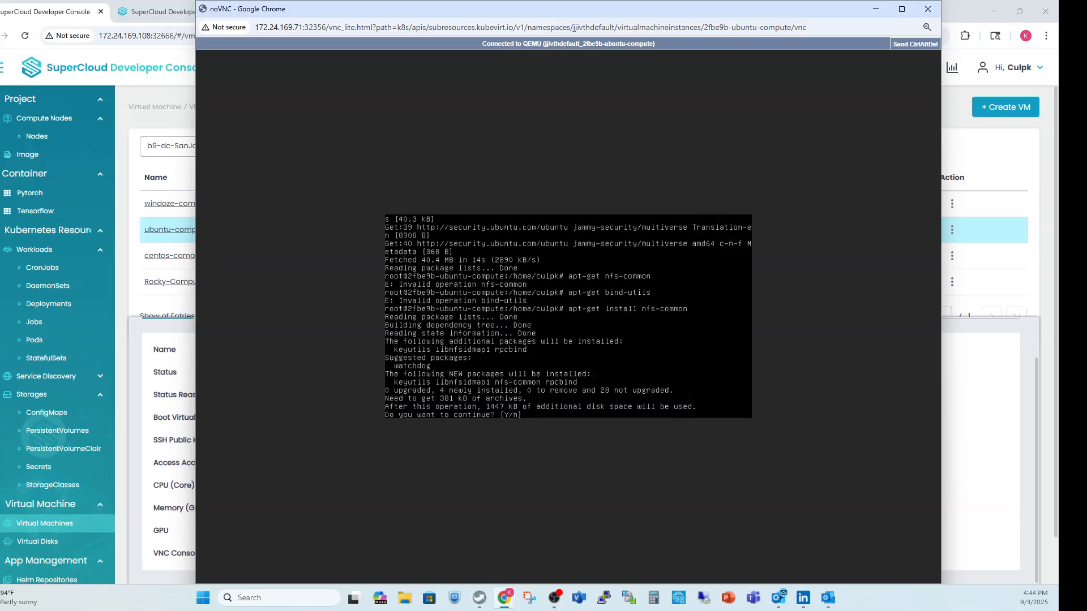
pyautogui.write('y')
pyautogui.press('Return')
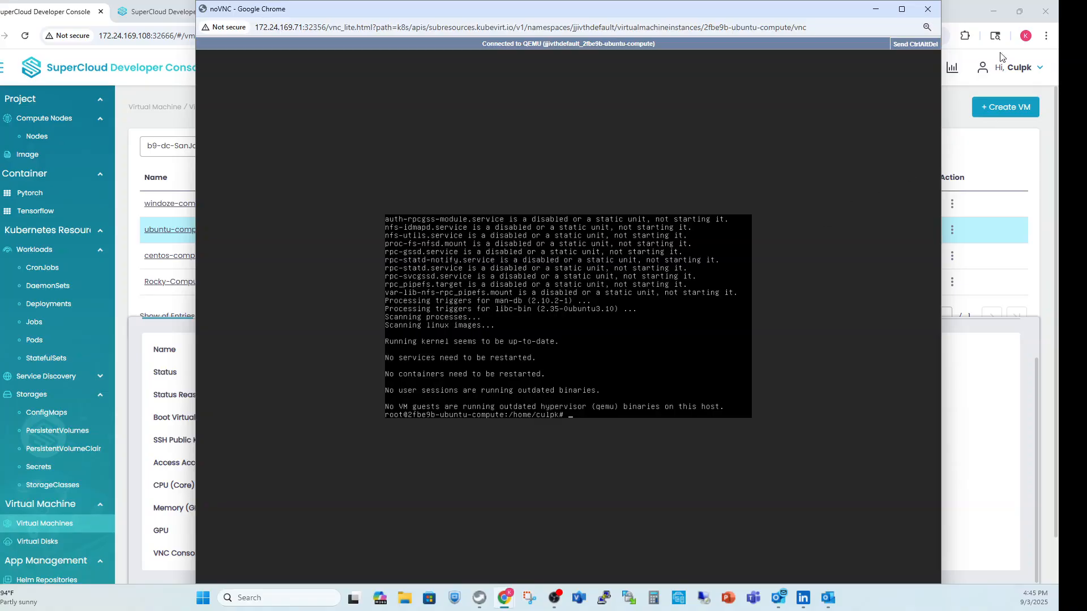
# Close the Ubuntu console window and the ubuntu-compute details.
pyautogui.click(927, 9)
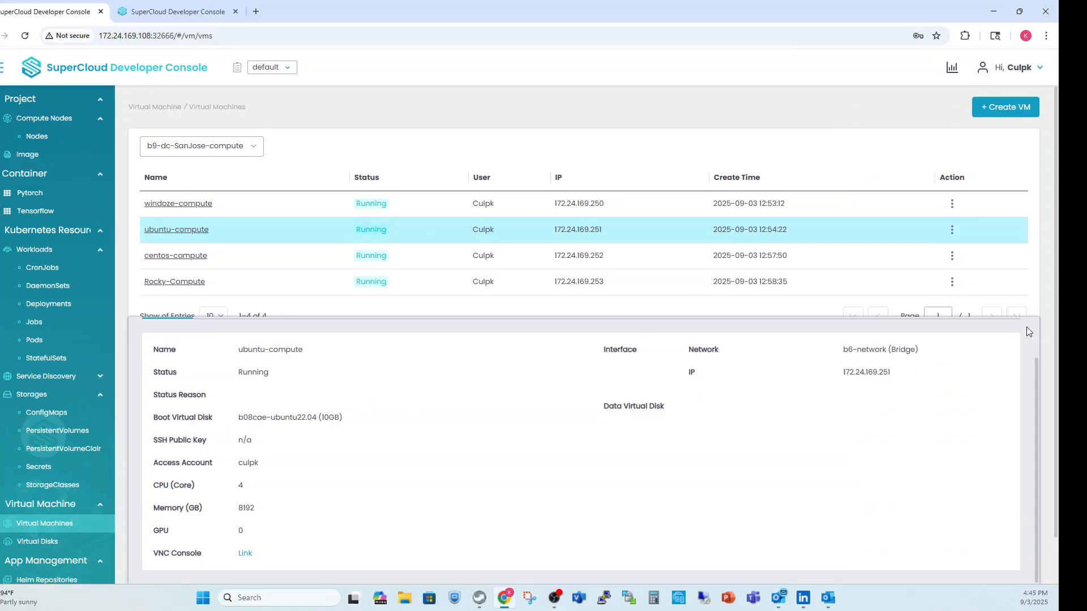
pyautogui.scroll(2, 1034, 368)
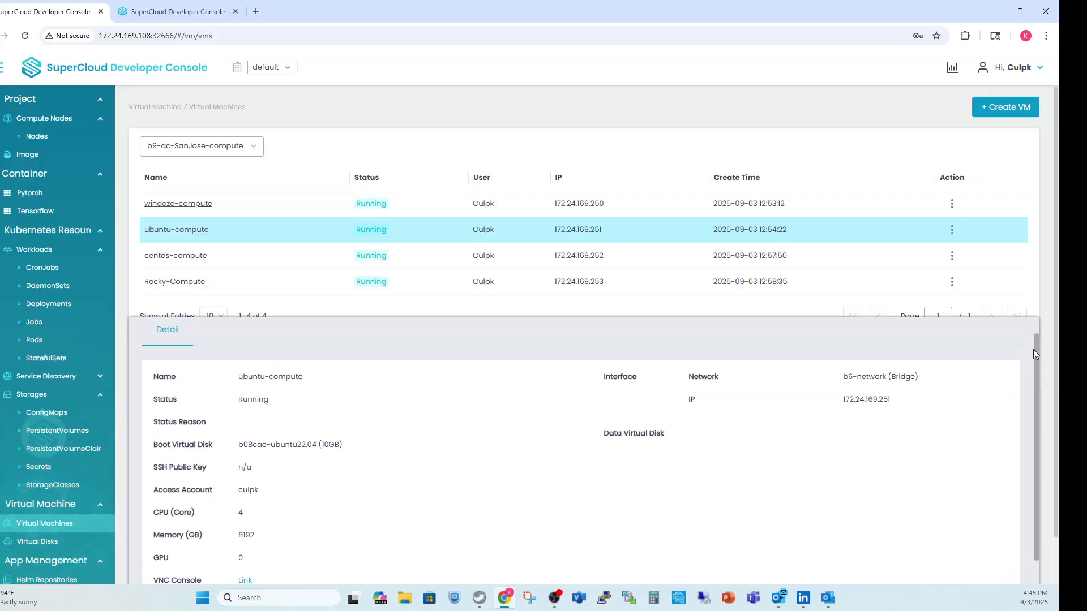
pyautogui.click(1020, 331)
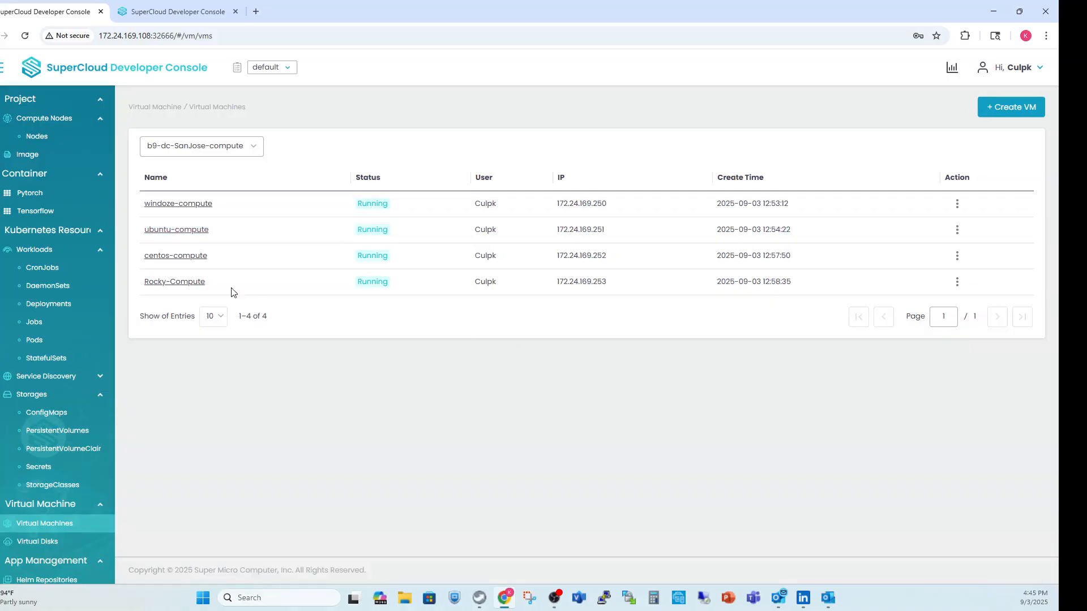
# Open the VNC console from the centos-compute details and enlarge its window to show the entire remote screen.
pyautogui.click(173, 257)
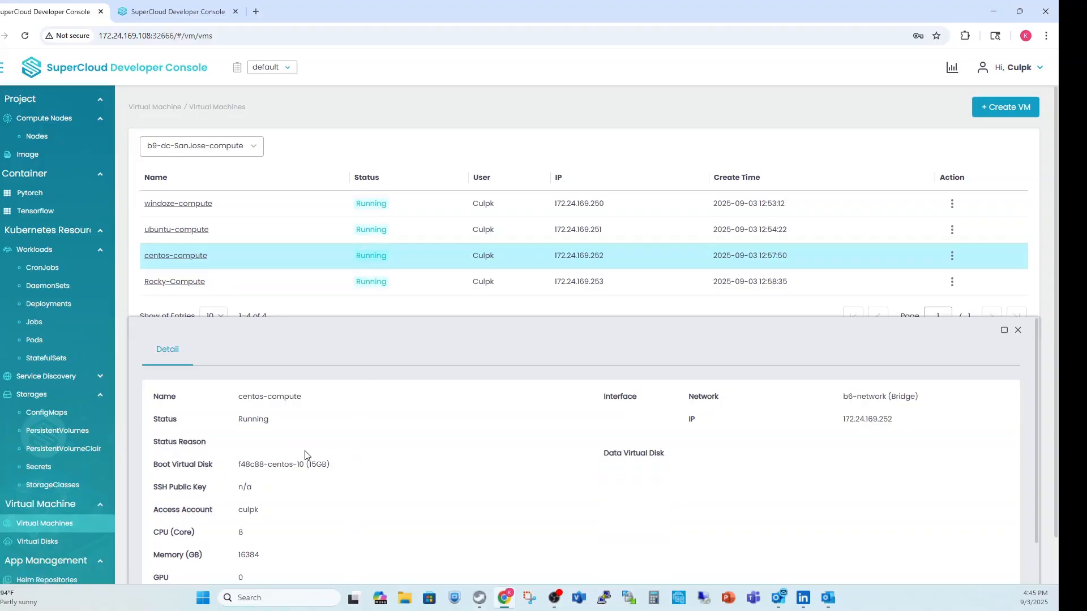
pyautogui.scroll(-1, 308, 456)
pyautogui.click(245, 554)
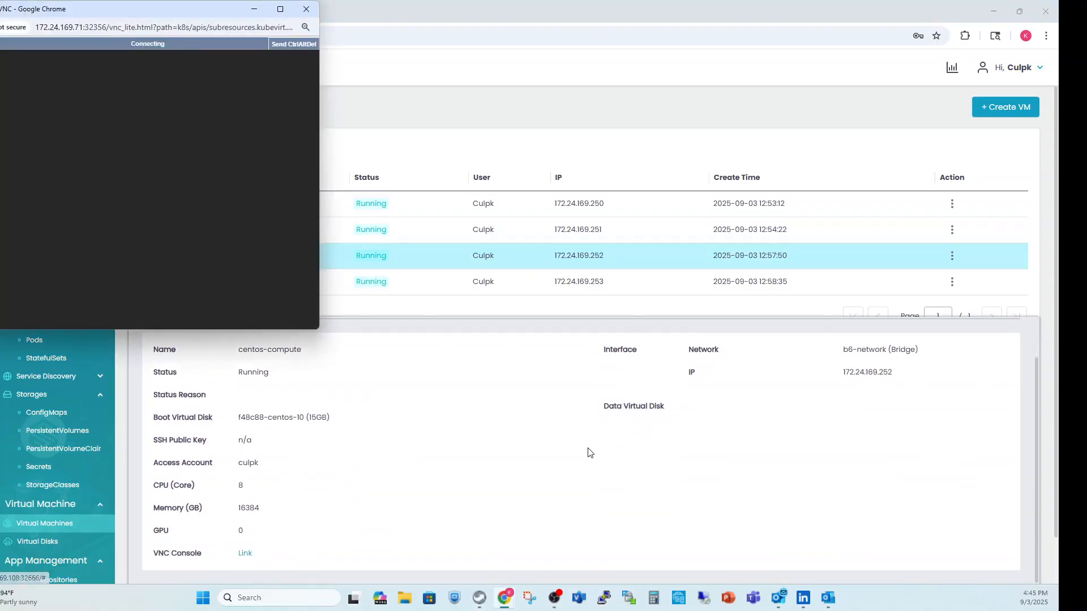
pyautogui.moveTo(114, 15); pyautogui.dragTo(363, 31)
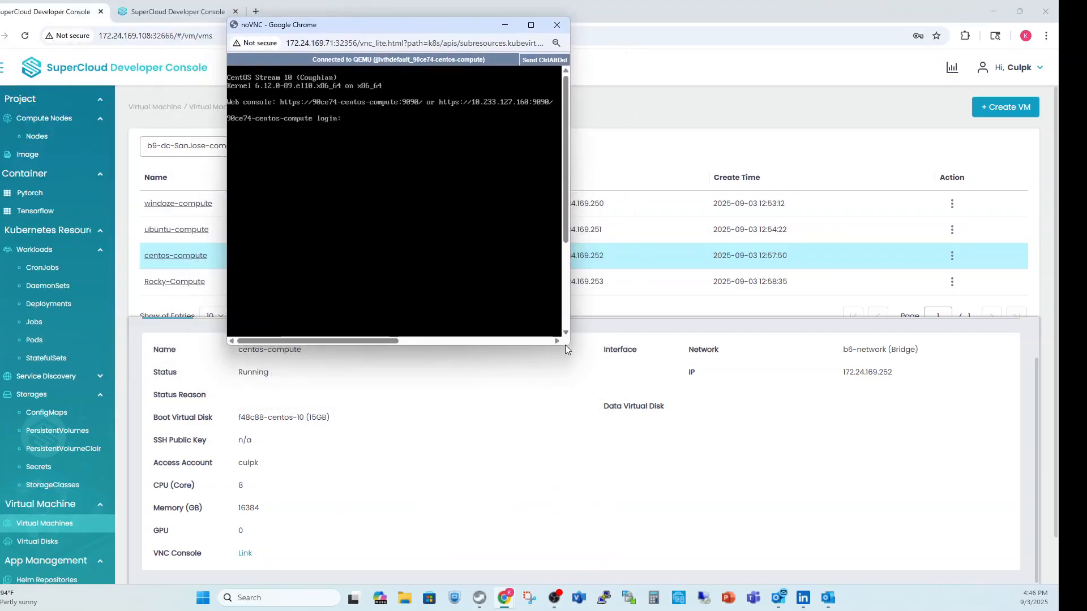
pyautogui.moveTo(569, 344); pyautogui.dragTo(969, 569)
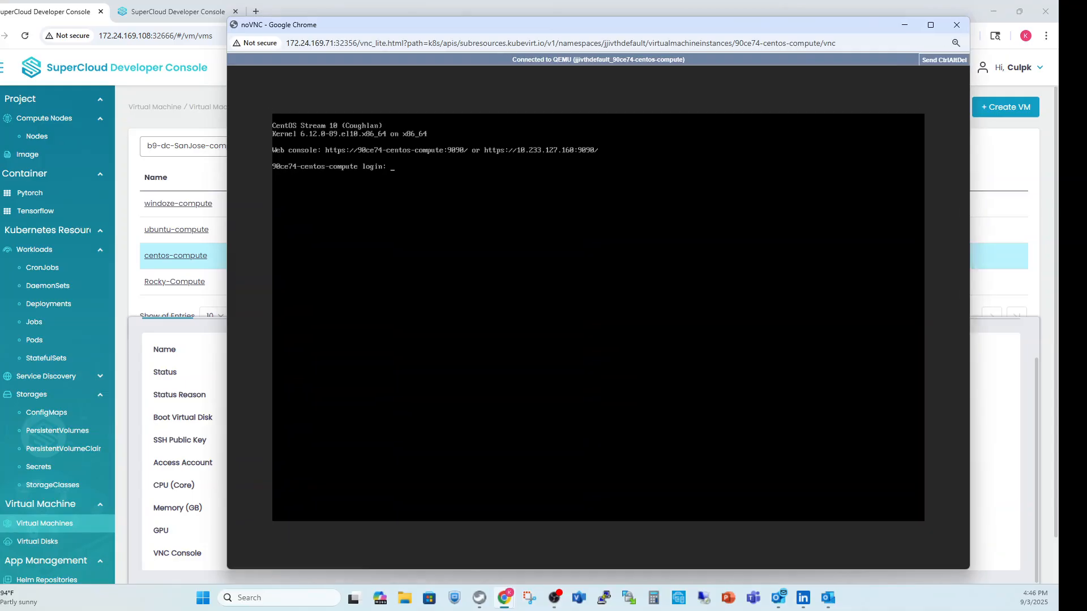
# Log in to the CentOS virtual machine with the account's username and password, and switch to root with sudo su.
pyautogui.write('culpk')
pyautogui.press('Return')
pyautogui.press('Return')
pyautogui.press('Return')
pyautogui.press('Return')
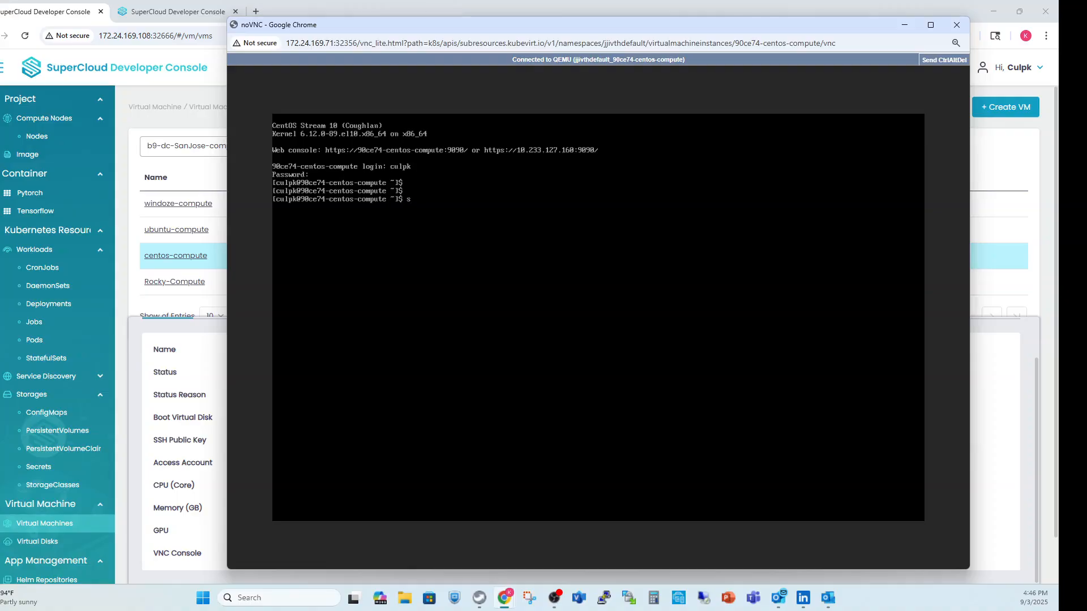
pyautogui.write('sudo su')
pyautogui.press('Return')
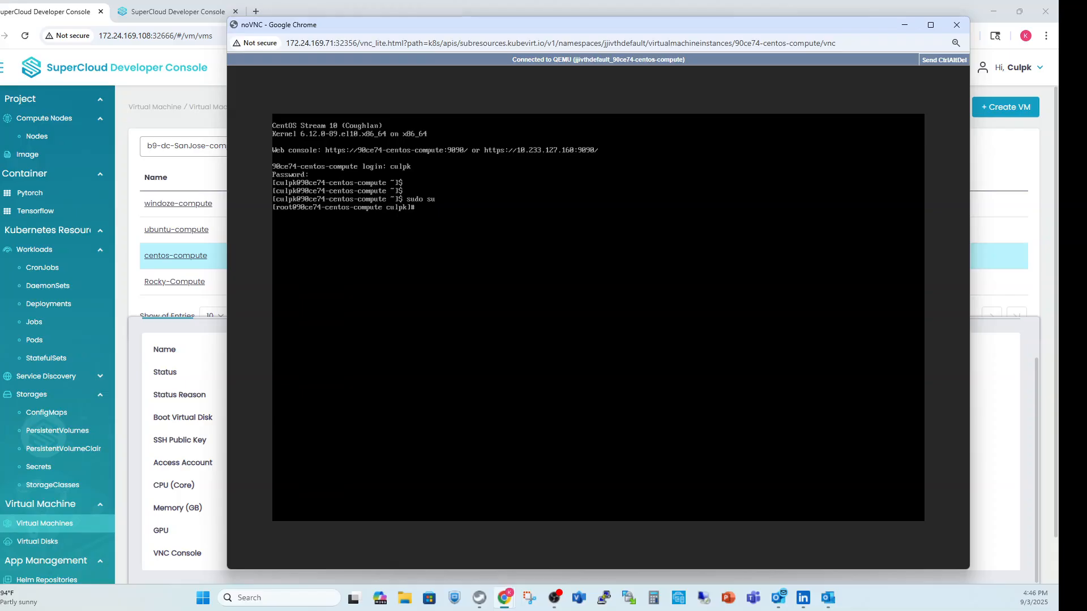
# Start a CentOS package update with yum update, approve the transaction, and close the console window.
pyautogui.write('yum update')
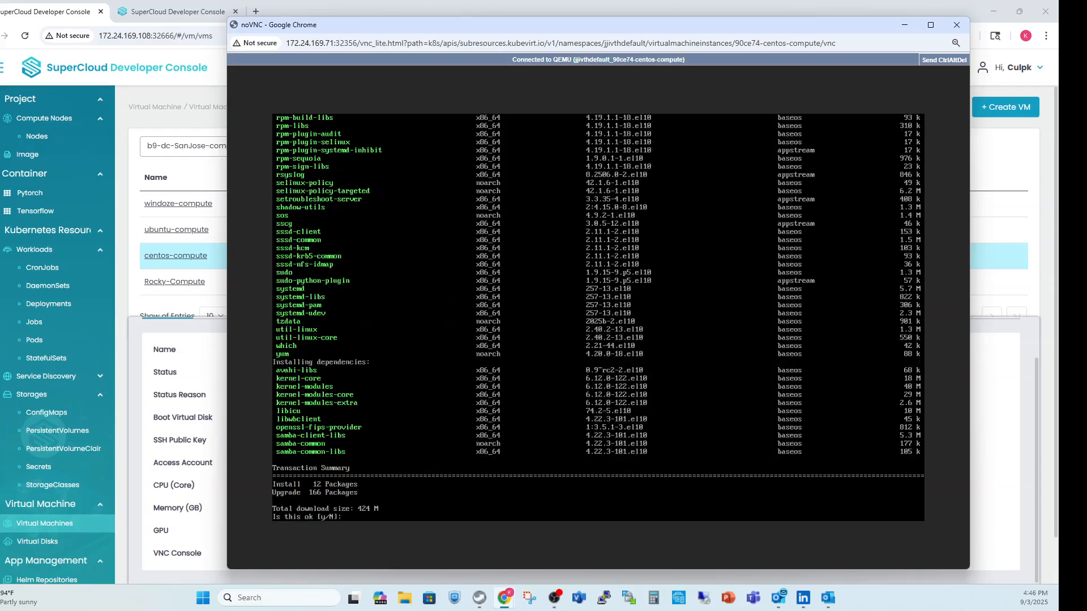
pyautogui.write('y')
pyautogui.press('Return')
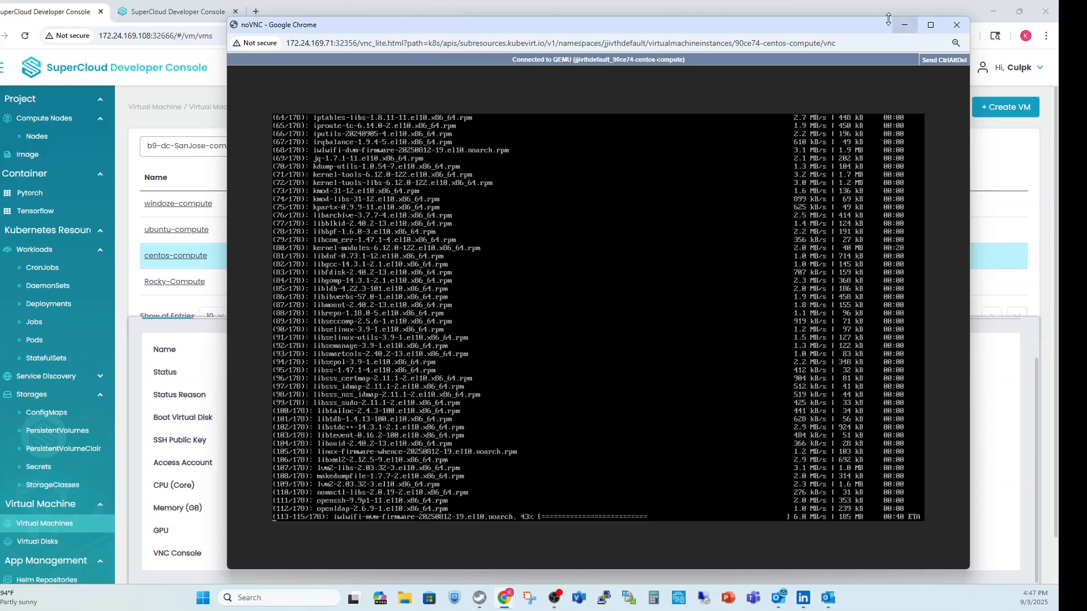
pyautogui.click(957, 25)
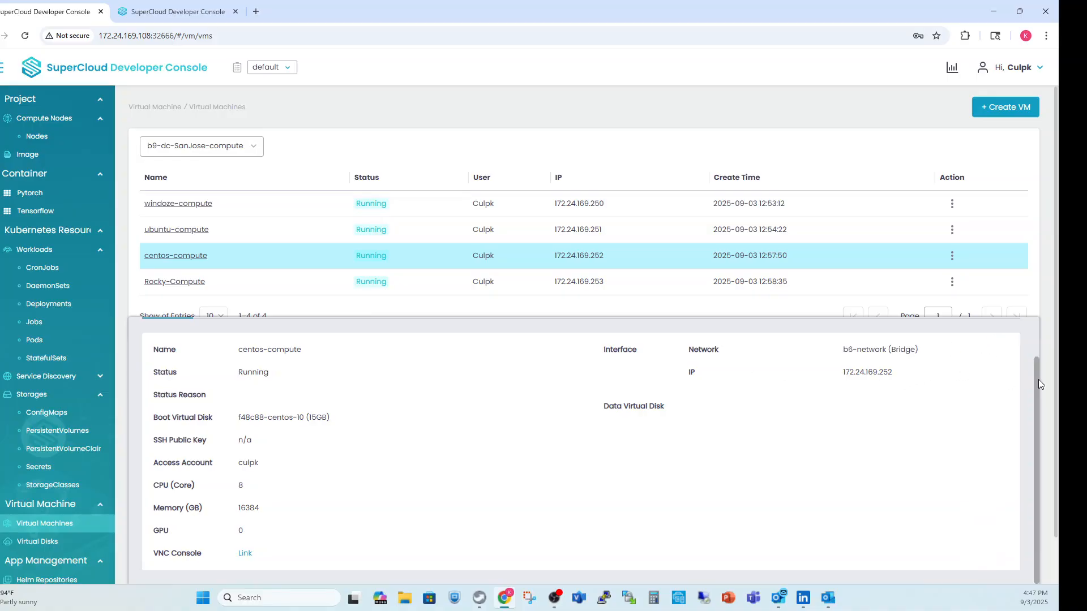
# Close the centos-compute details to return to the full list of virtual machines.
pyautogui.moveTo(1038, 379); pyautogui.dragTo(1027, 332)
pyautogui.click(1017, 330)
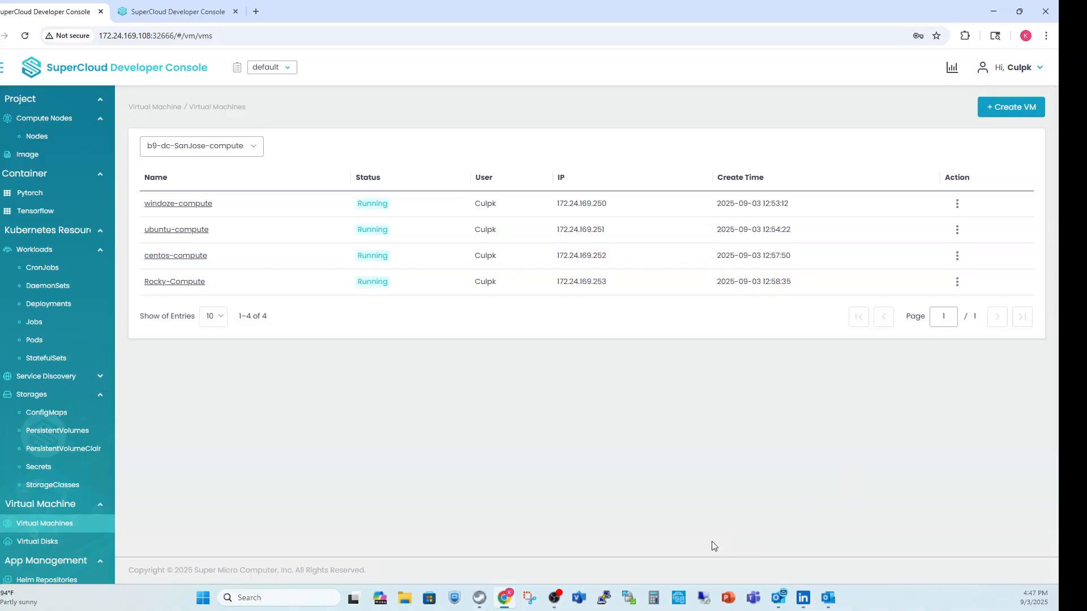
pyautogui.click(506, 598)
pyautogui.click(505, 598)
# Open the VNC console from the windoze-compute details and enlarge its window to show the entire remote desktop.
pyautogui.click(193, 204)
pyautogui.scroll(-1, 357, 518)
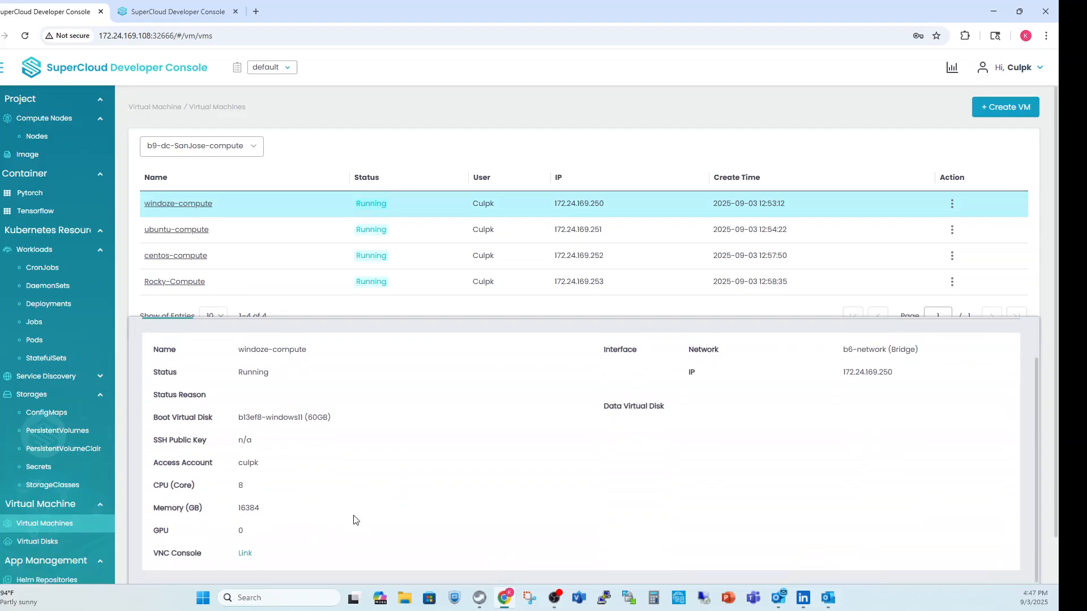
pyautogui.click(245, 553)
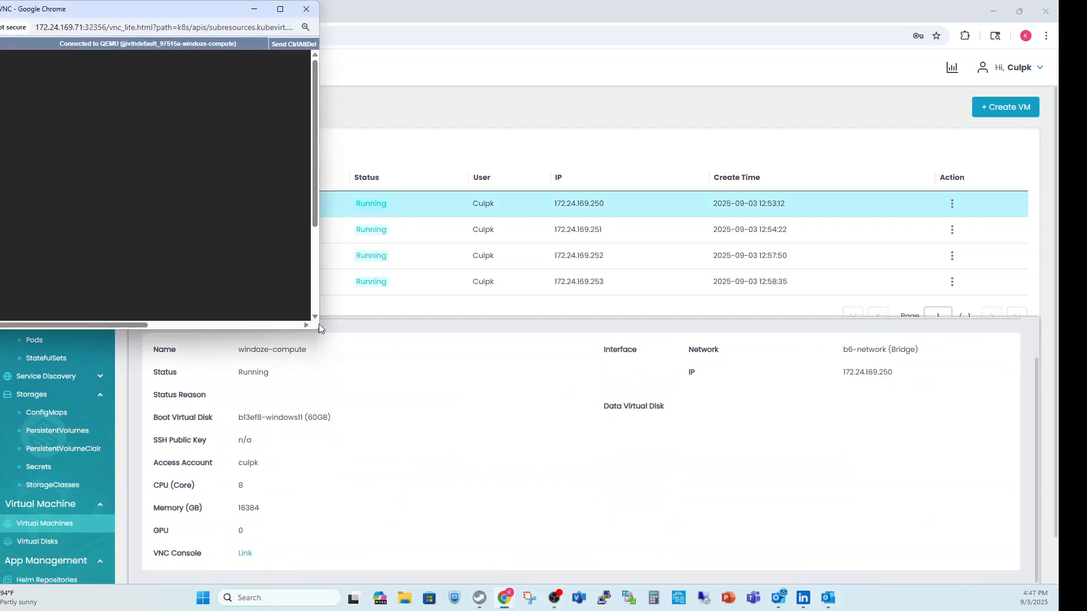
pyautogui.moveTo(318, 329); pyautogui.dragTo(914, 548)
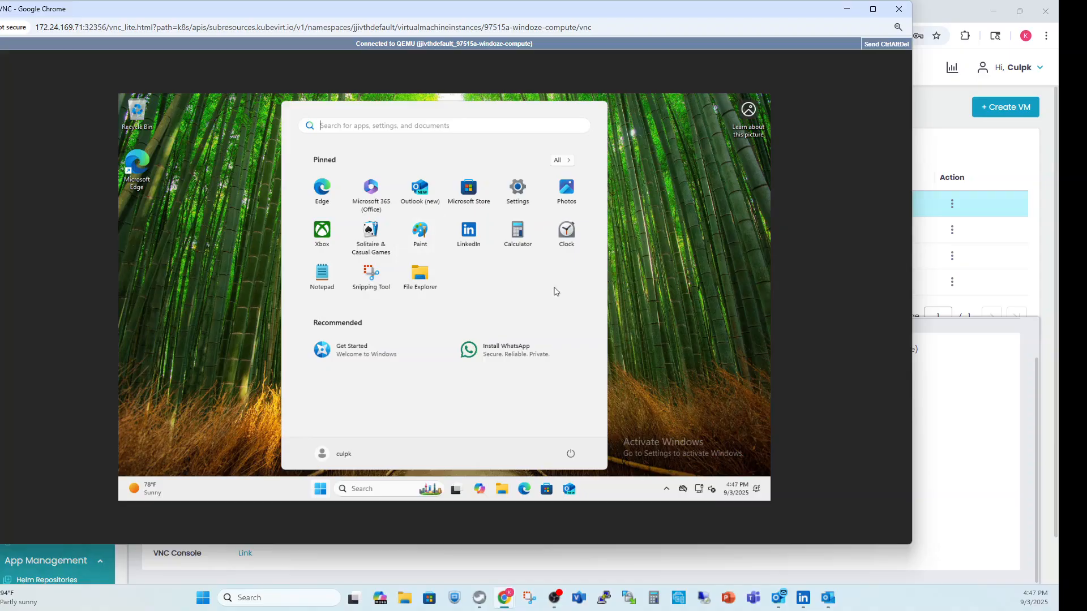
# Check the Ethernet connections in the Windows virtual machine's Network & internet settings, and close Settings.
pyautogui.rightClick(700, 492)
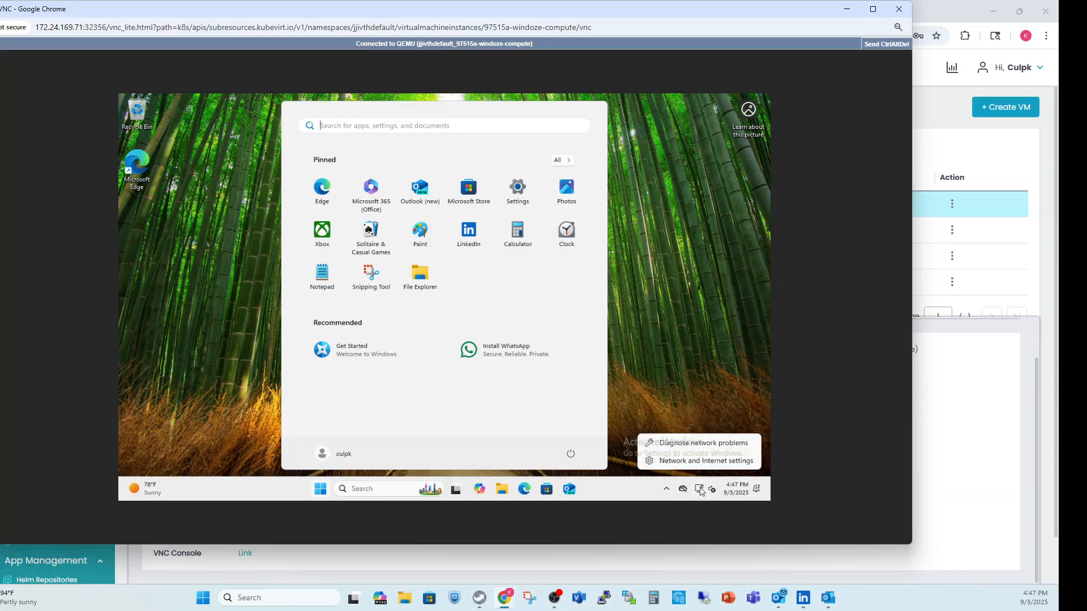
pyautogui.click(700, 466)
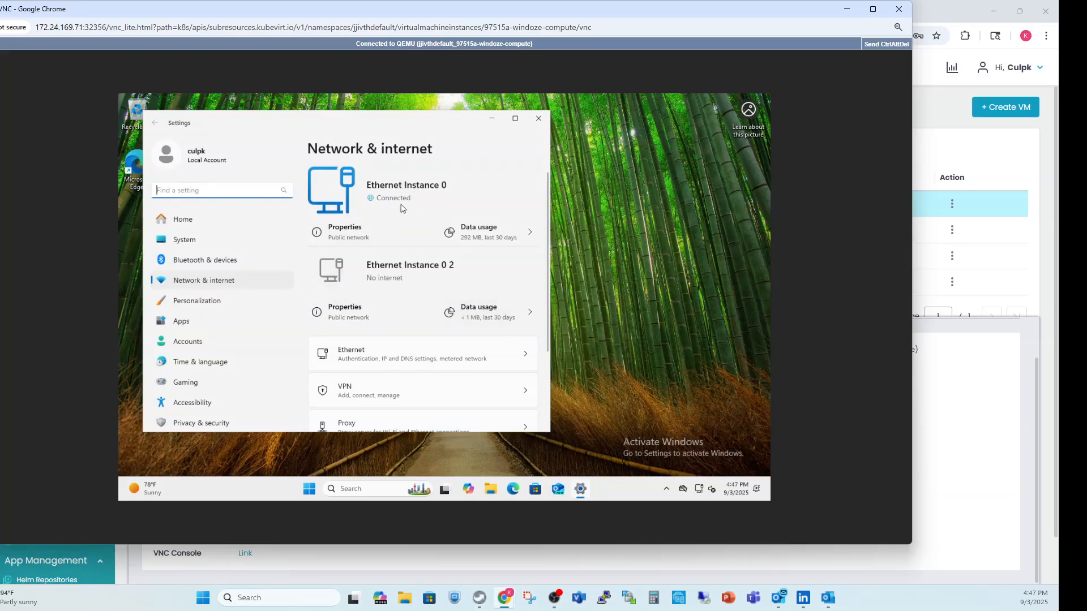
pyautogui.click(541, 121)
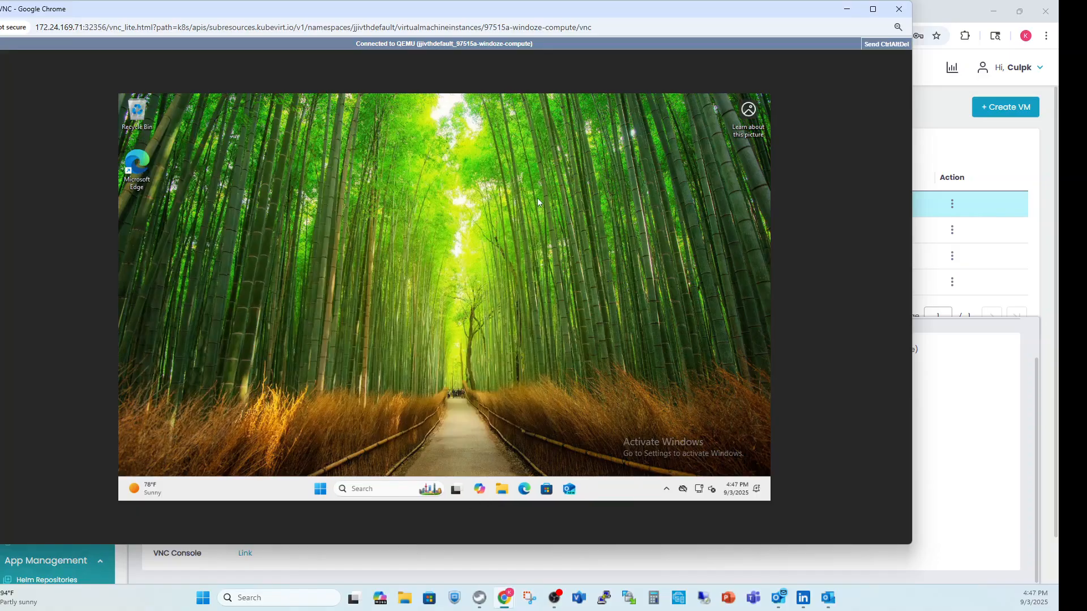
# Run ipconfig /all in the Windows virtual machine's Command Prompt to review its Ethernet adapters, and close the window.
pyautogui.click(361, 488)
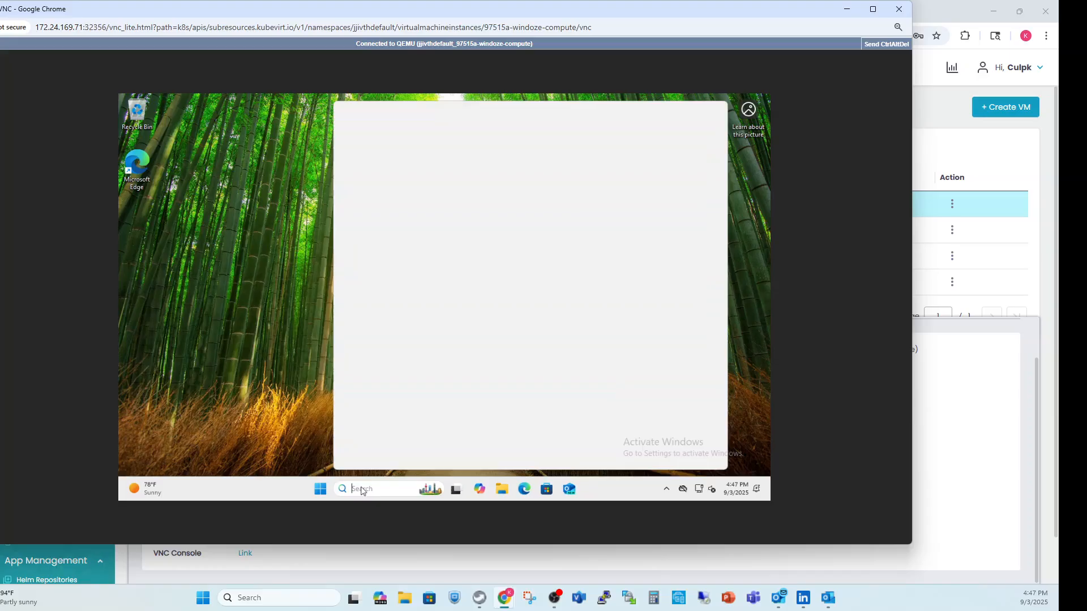
pyautogui.write('cmd')
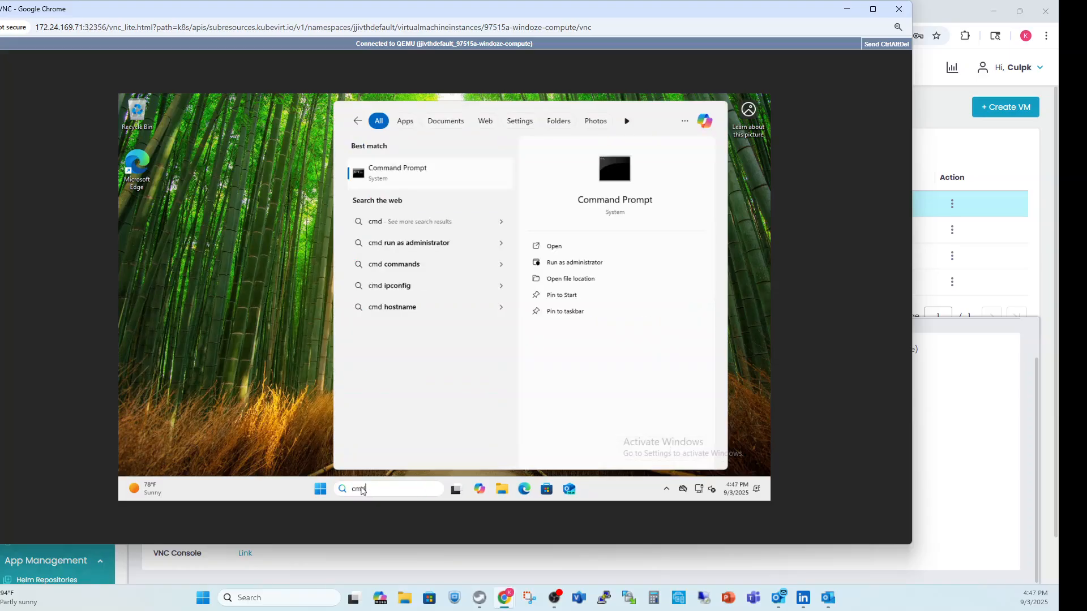
pyautogui.press('Return')
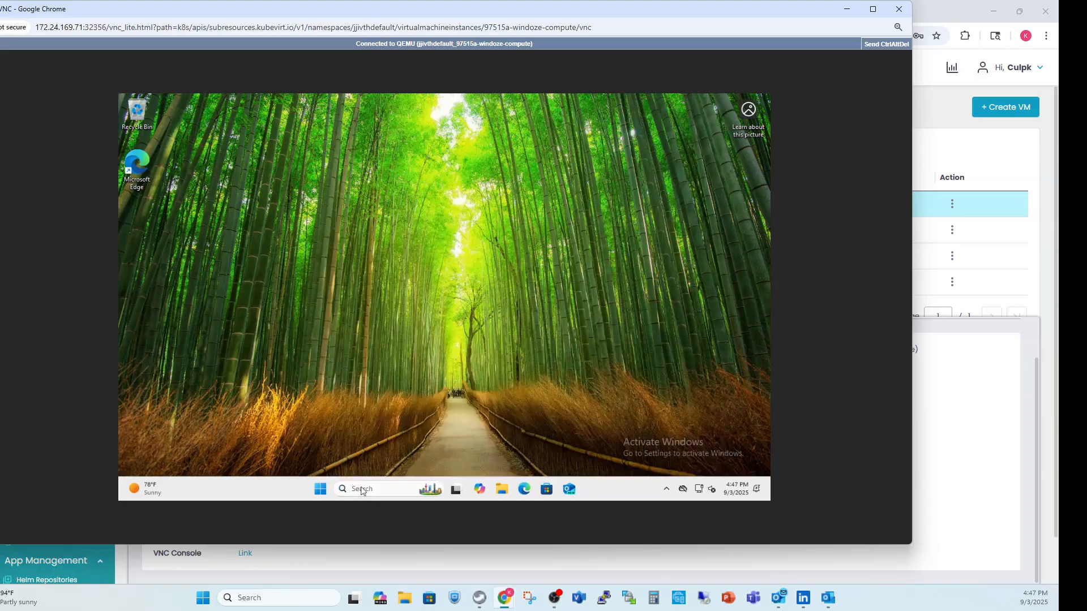
pyautogui.write('ip')
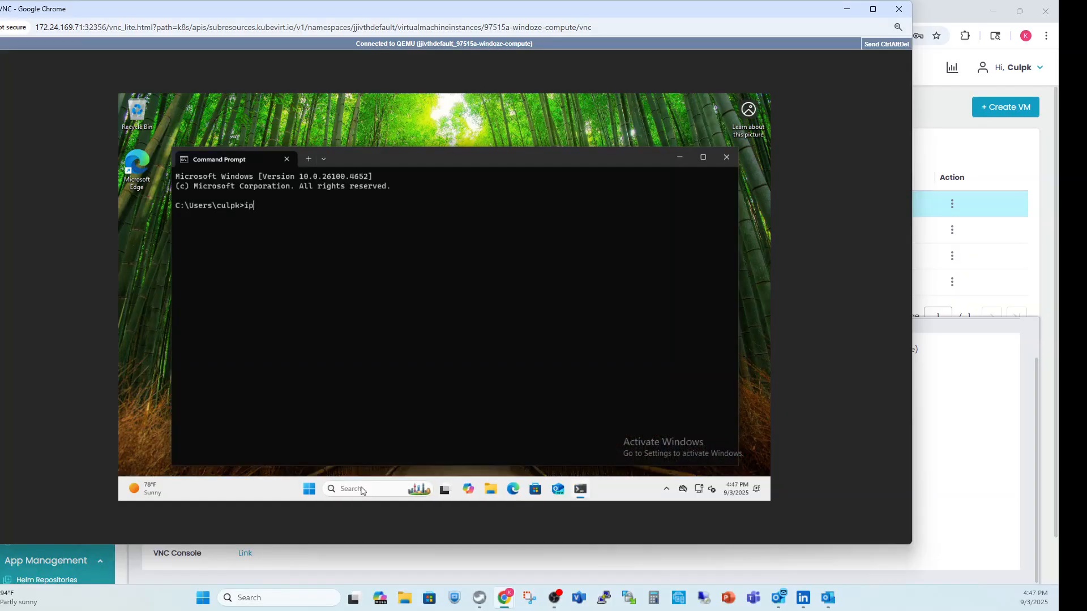
pyautogui.write('config /all')
pyautogui.press('Return')
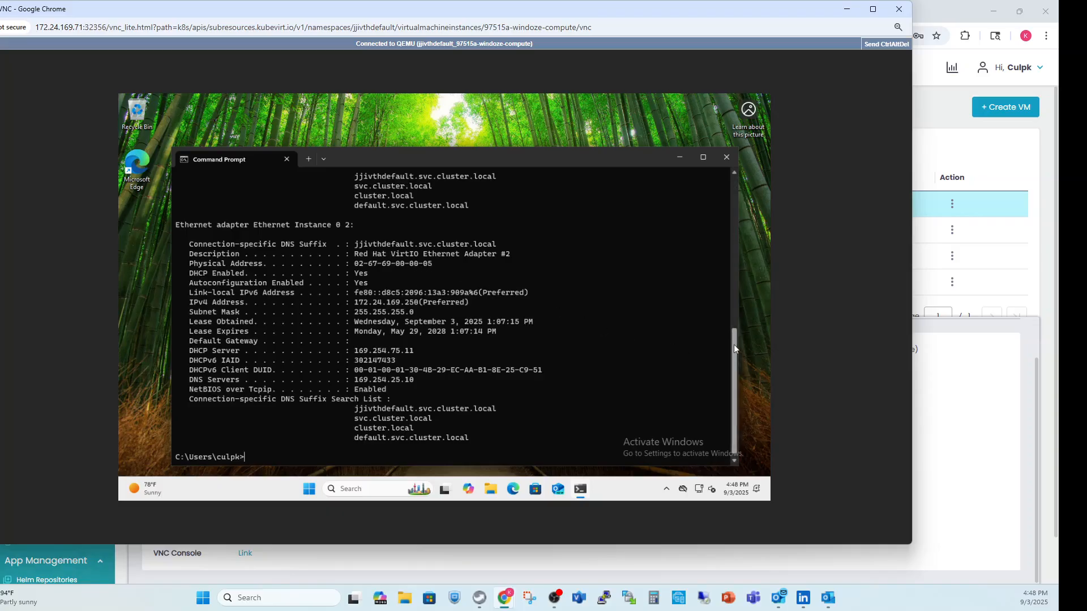
pyautogui.moveTo(734, 344); pyautogui.dragTo(730, 267)
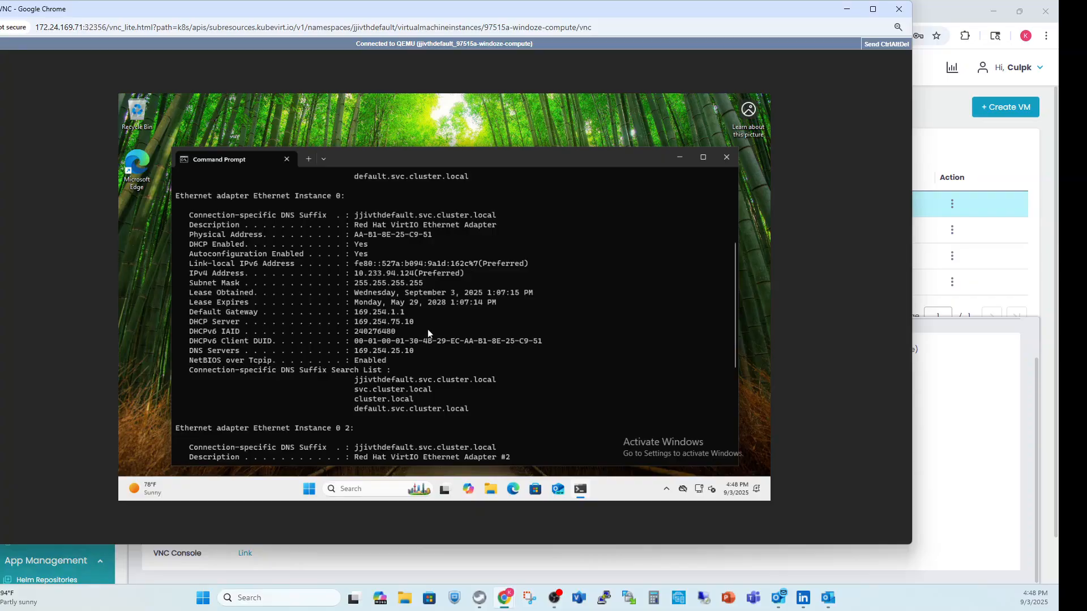
pyautogui.click(726, 158)
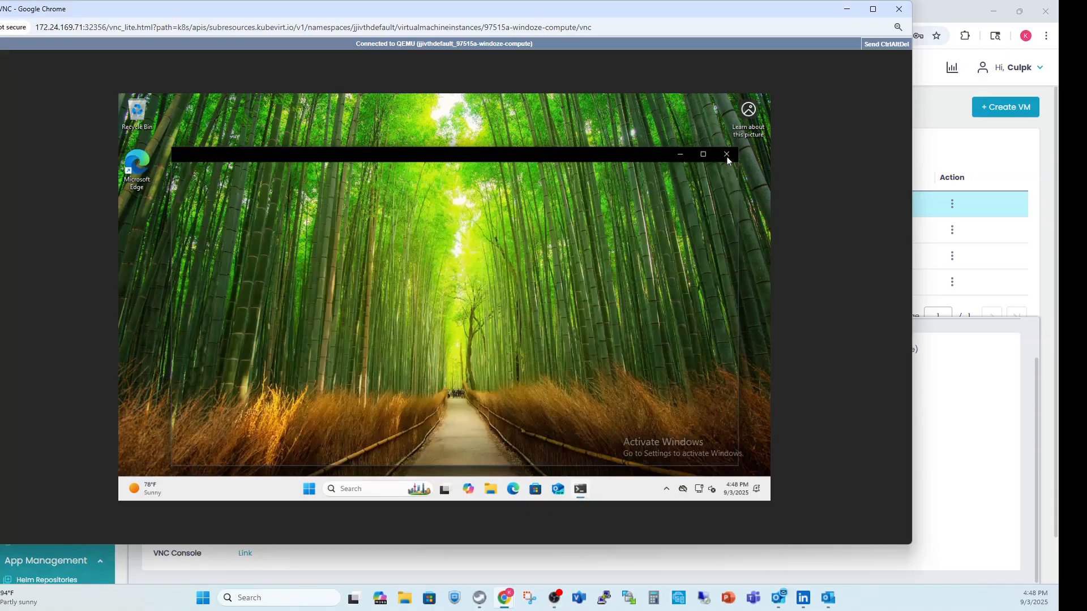
# Launch Microsoft Edge in the virtual machine and complete its first-run setup without account sign-in or Google data, keeping the default appearance and pinning no sites.
pyautogui.doubleClick(144, 165)
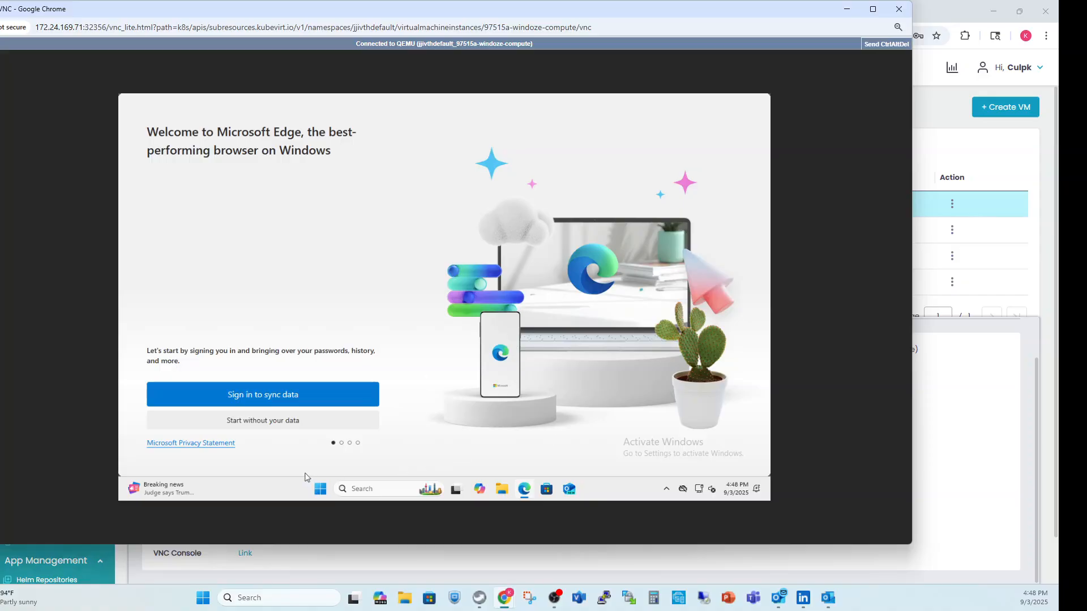
pyautogui.click(264, 422)
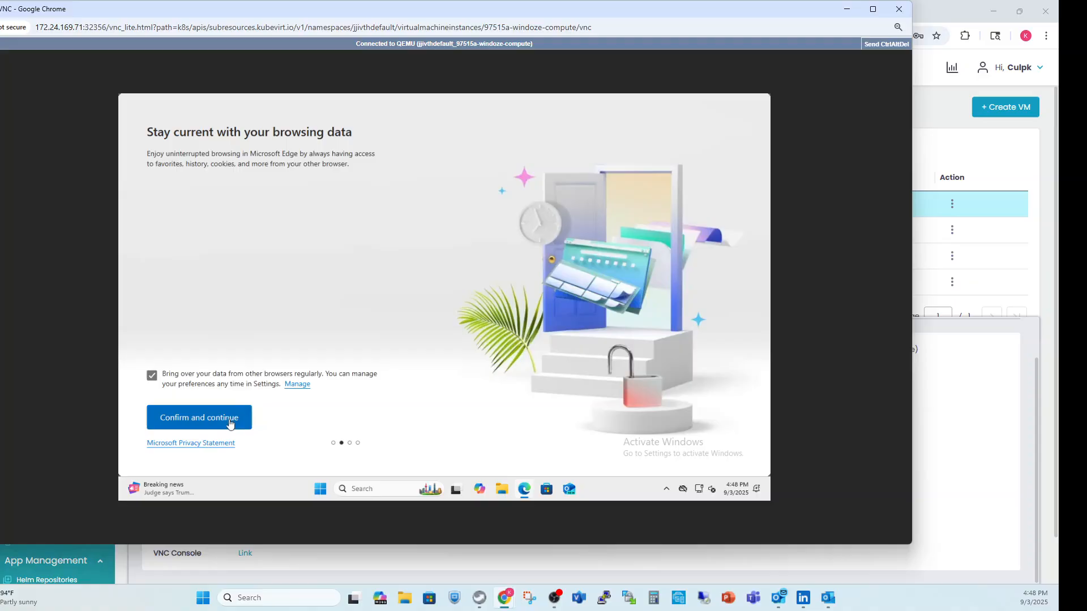
pyautogui.click(229, 424)
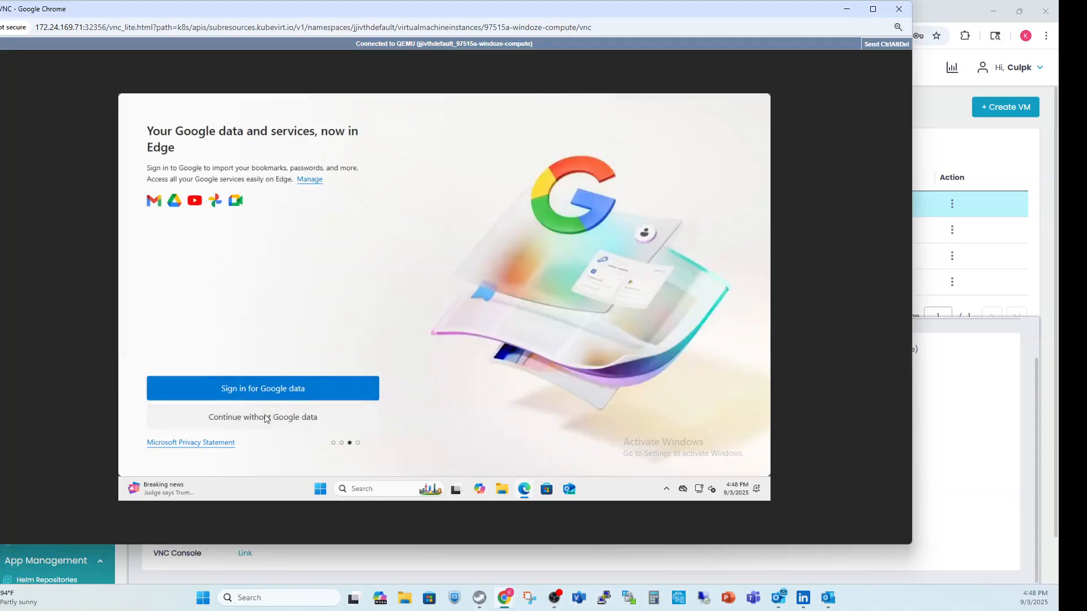
pyautogui.click(265, 417)
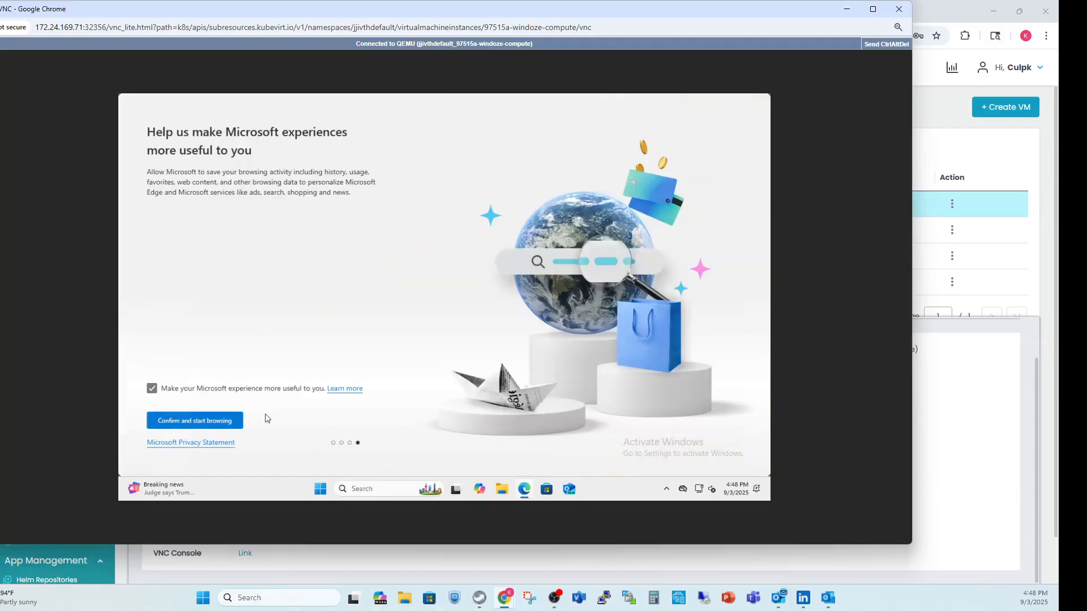
pyautogui.click(211, 422)
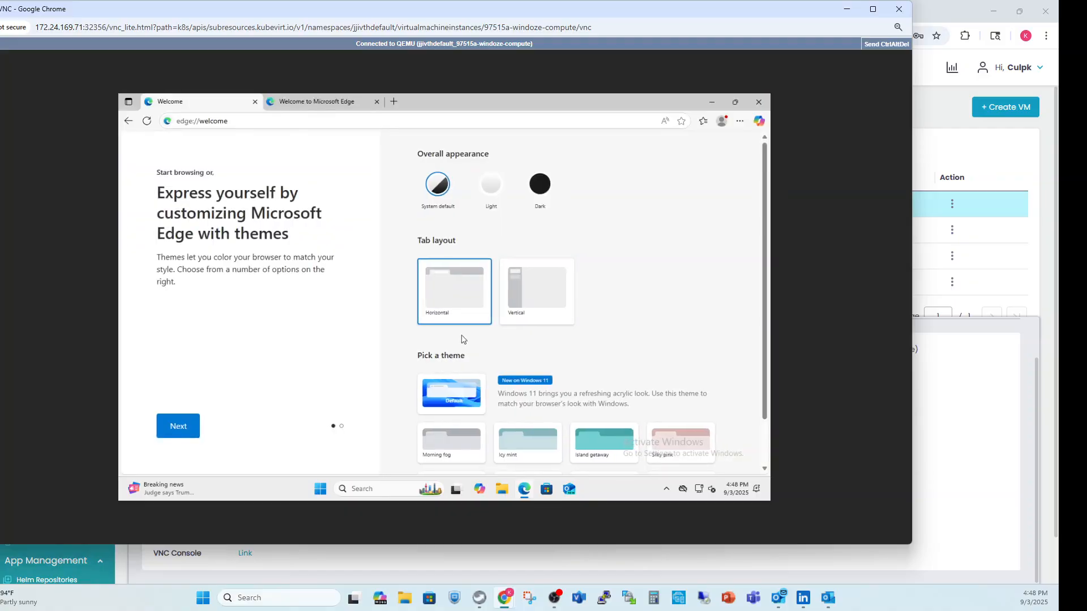
pyautogui.click(178, 427)
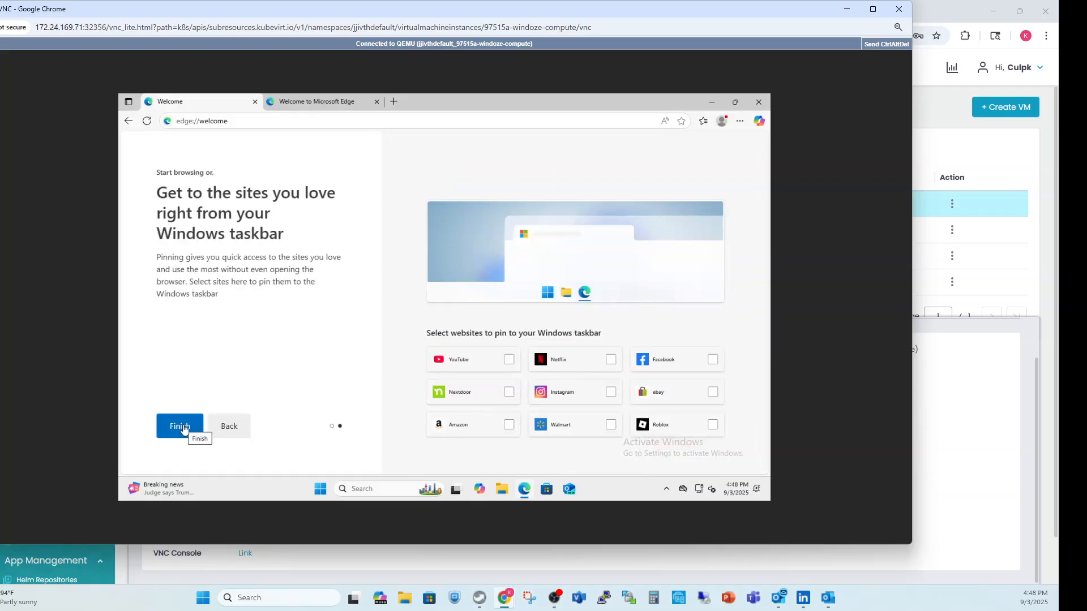
pyautogui.click(192, 428)
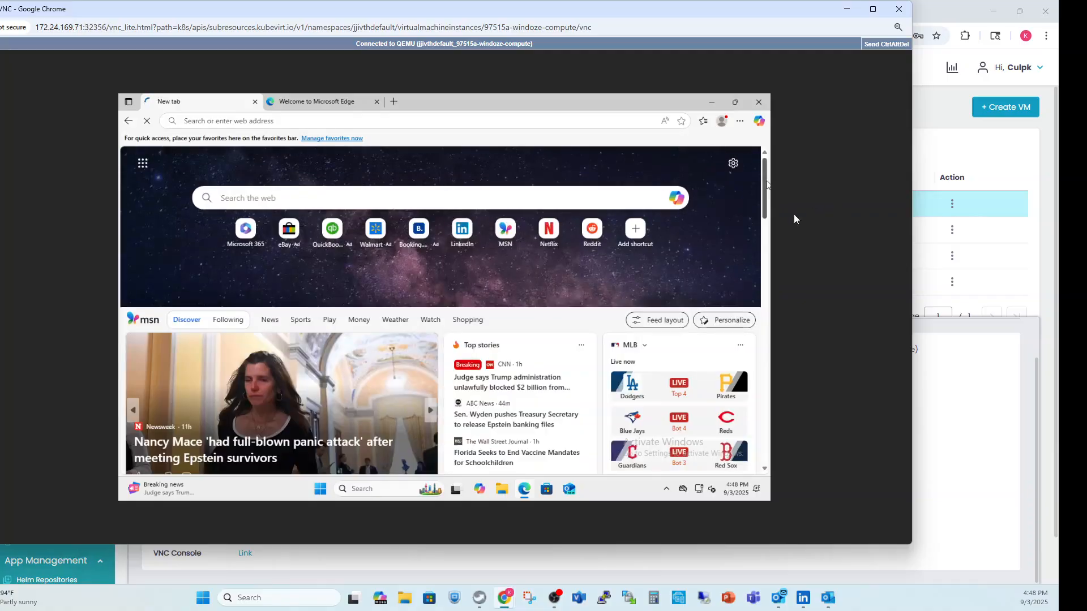
# Browse the MSN news feed on Edge's new tab page in the maximized window to test internet access.
pyautogui.click(737, 104)
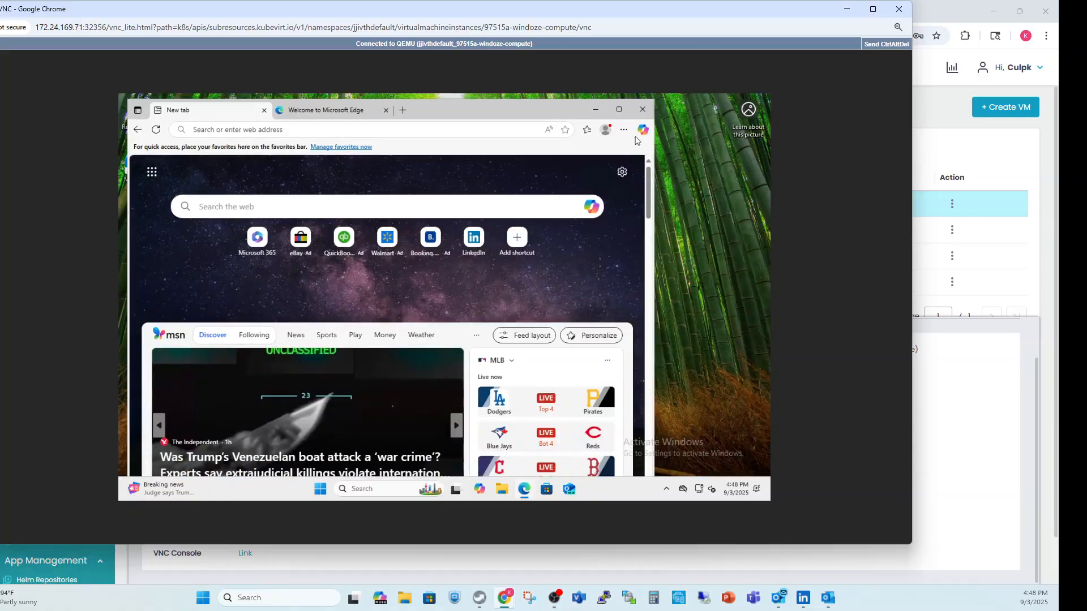
pyautogui.click(619, 114)
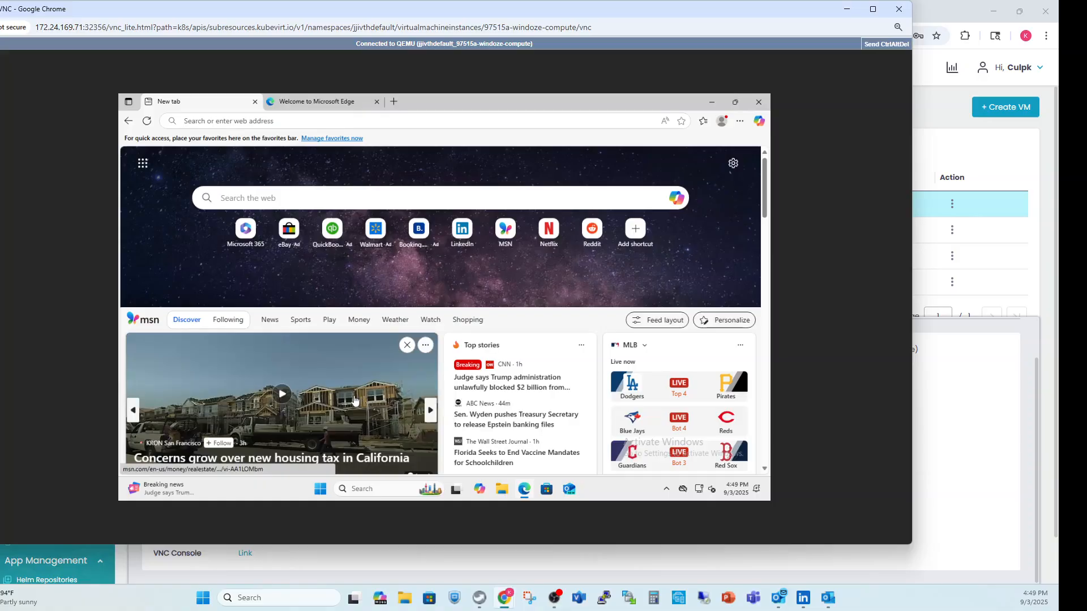
pyautogui.scroll(-3, 357, 401)
pyautogui.scroll(-2, 355, 401)
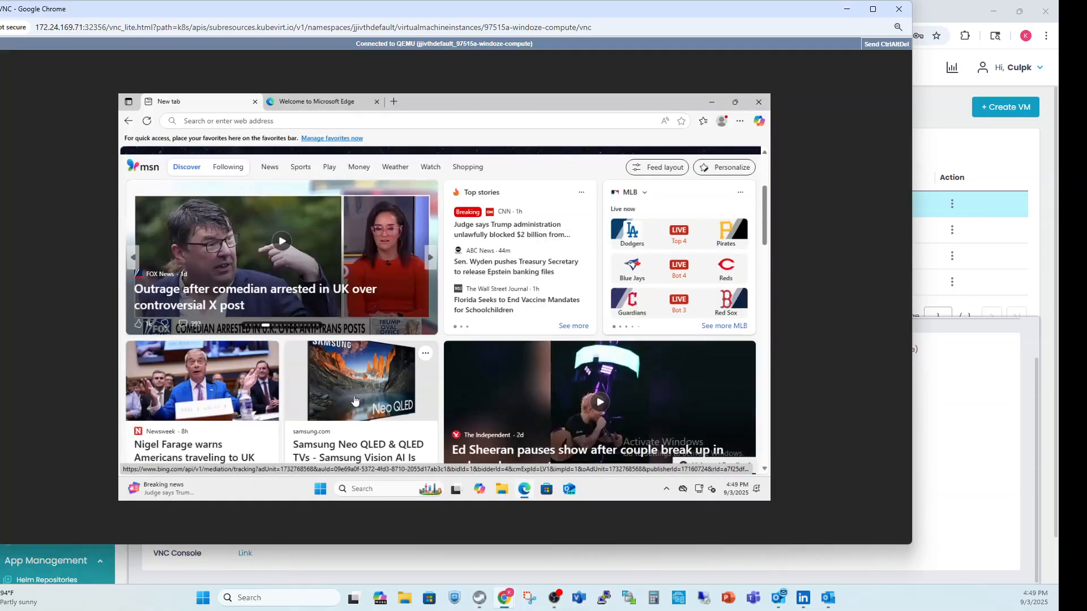
pyautogui.scroll(-2, 355, 401)
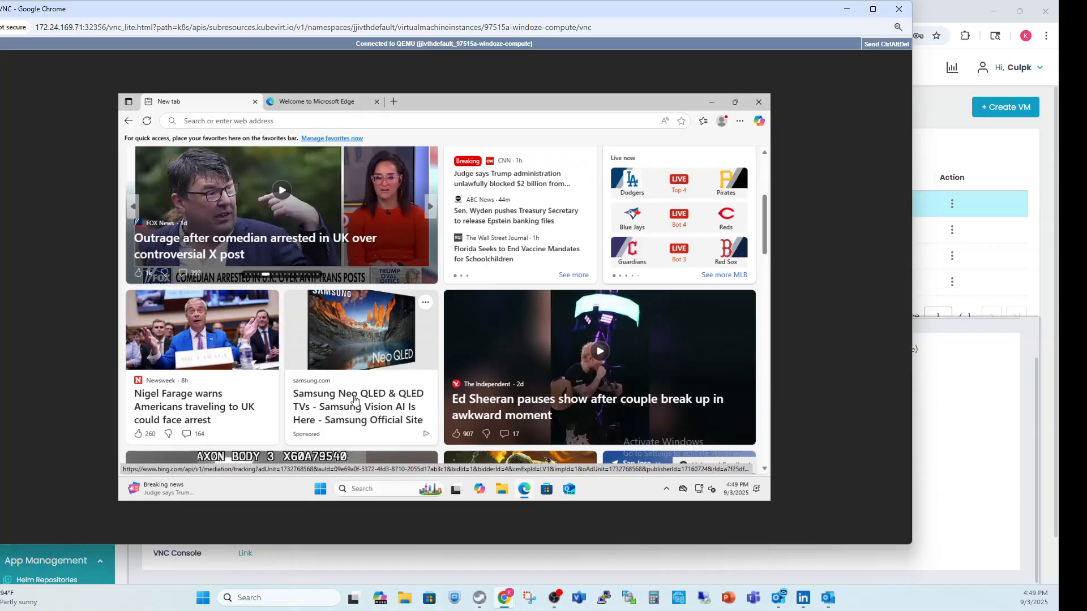